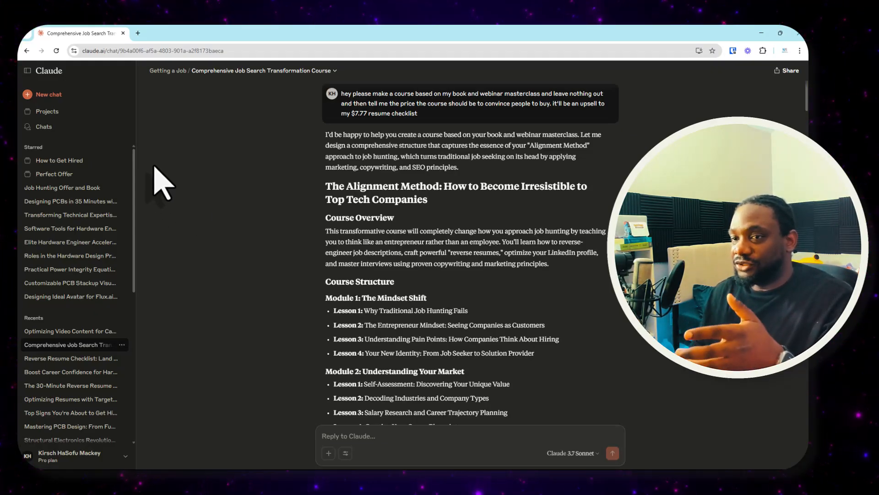
- View the Getting a Job project in Claude, return to the project list and put the Claude window away
left_click(47, 113)
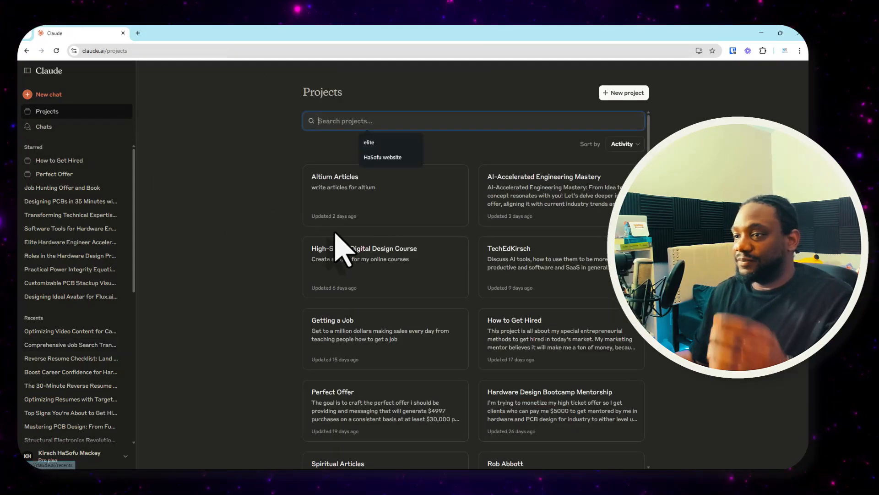
left_click(392, 332)
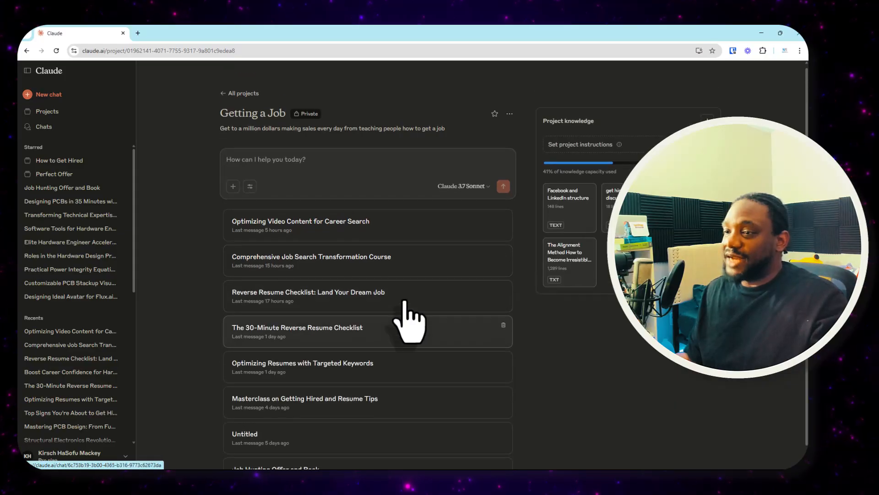
left_click(27, 50)
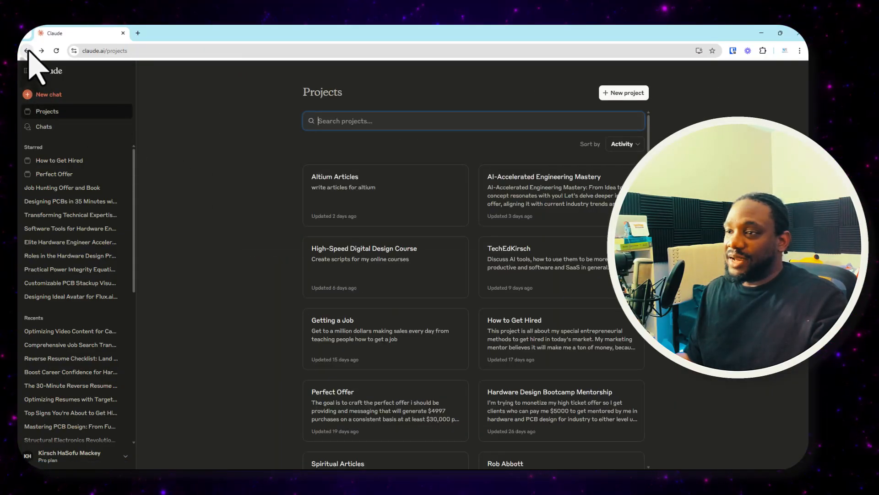
left_click(761, 33)
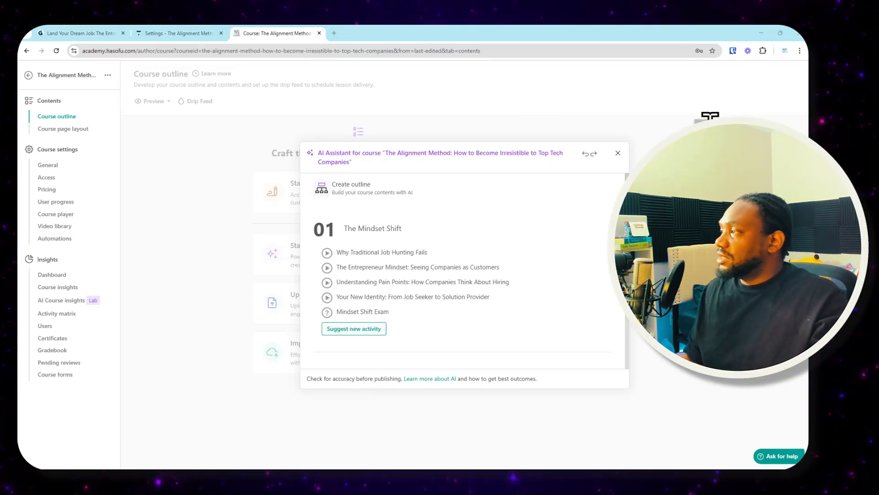
- Review the Alignment Method course outline in the Google Docs document and return to the academy course page
left_click_drag(711, 129, 347, 44)
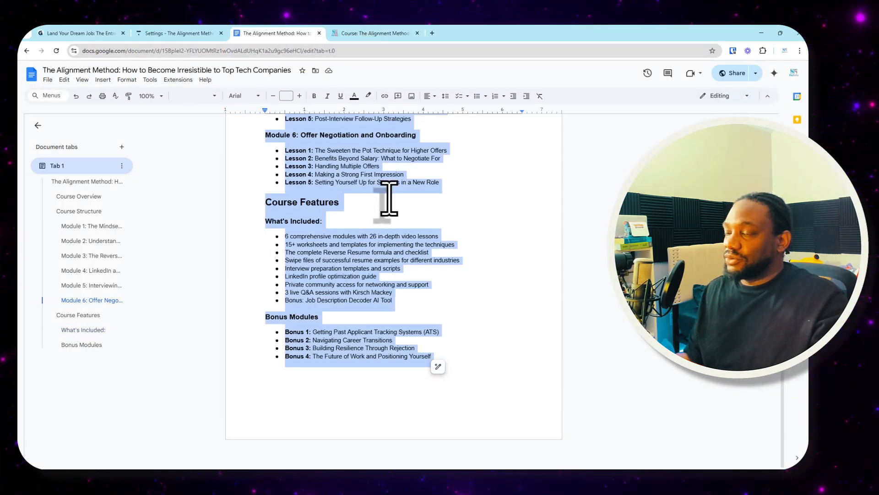
scroll(388, 197, "up", 20)
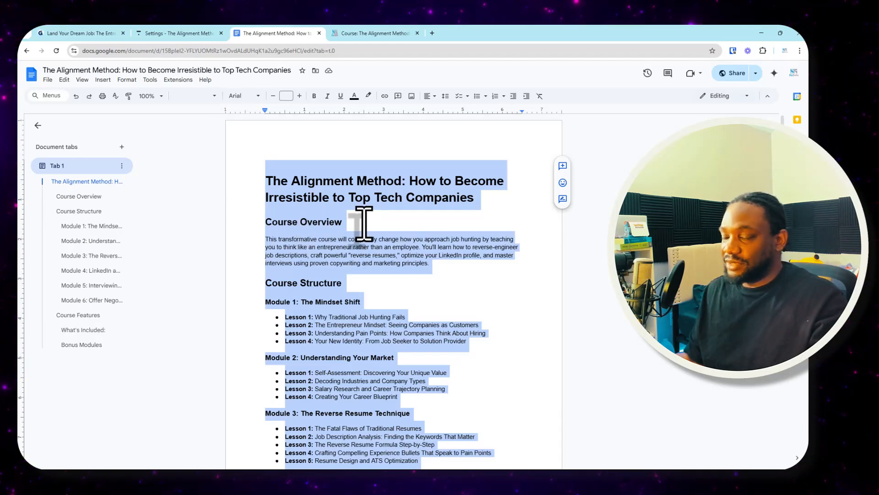
scroll(364, 223, "down", 3)
scroll(346, 186, "up", 2)
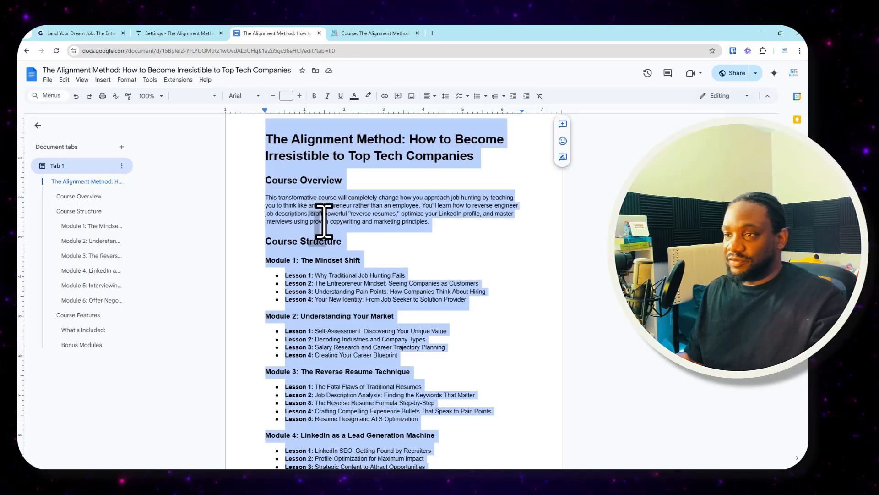
scroll(324, 221, "down", 4)
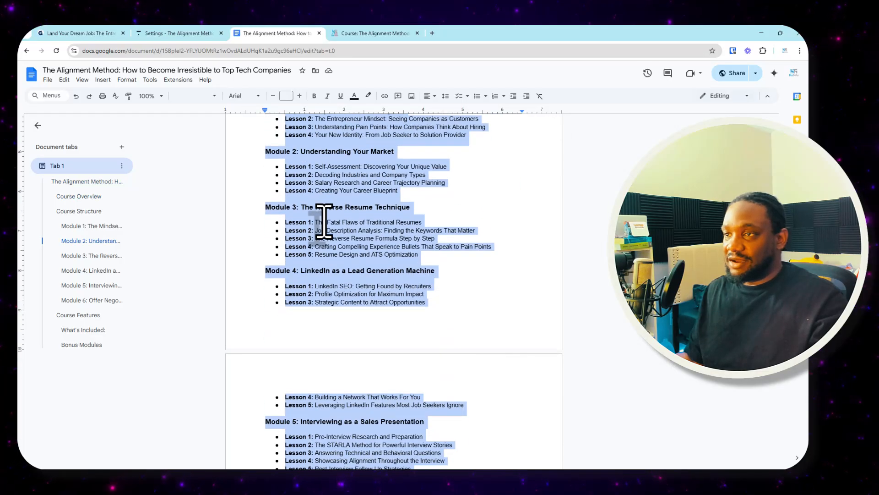
left_click(362, 29)
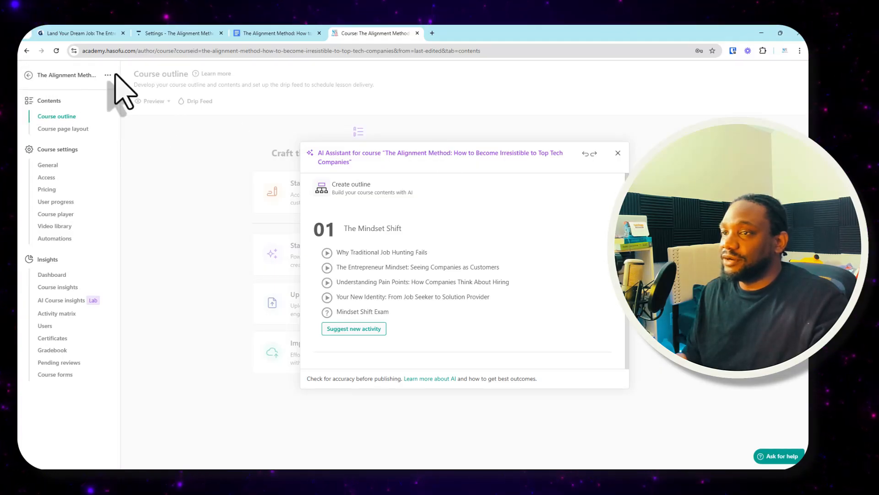
- Open the HaSofu Academy author dashboard in a new browser tab and go to its course manager
left_click(432, 33)
type("acad")
key("Return")
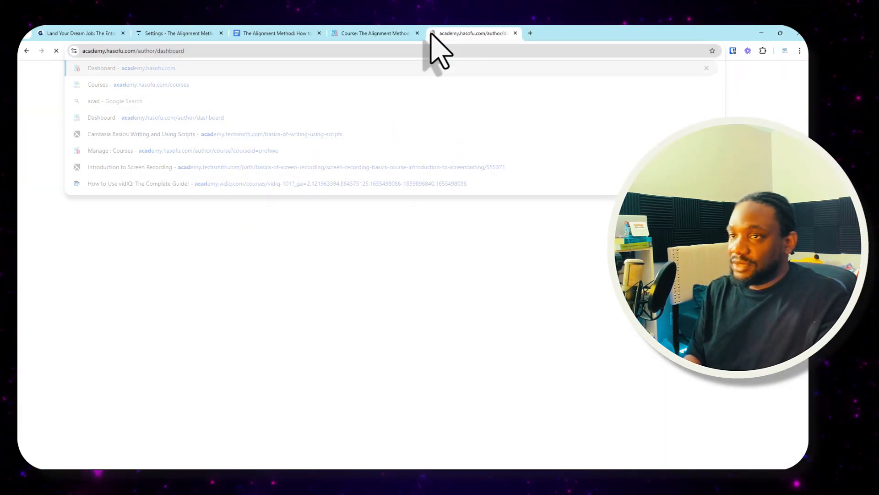
left_click(46, 147)
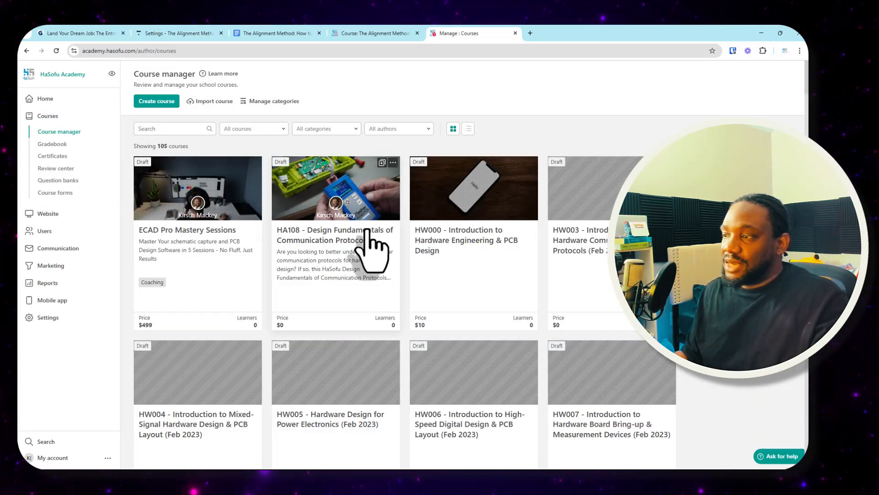
- Browse the full list of existing academy courses and check the course type filter, keeping it on All courses
scroll(391, 228, "down", 5)
scroll(393, 238, "down", 8)
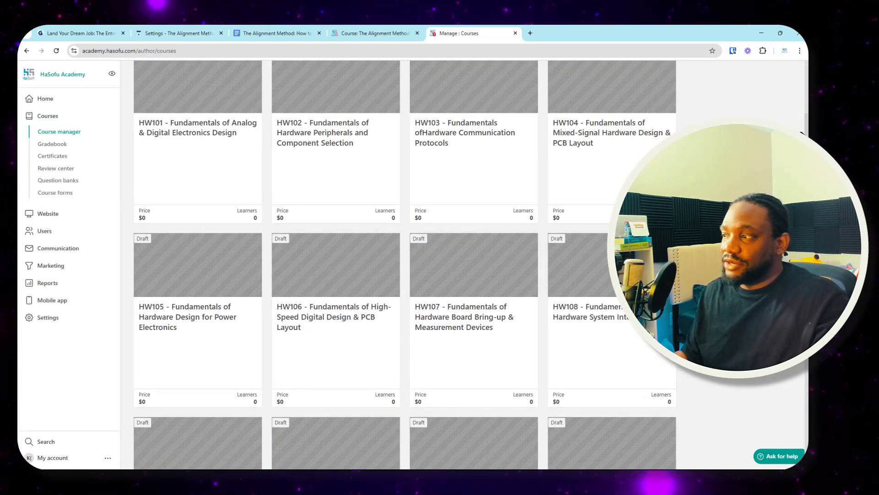
scroll(791, 368, "down", 20)
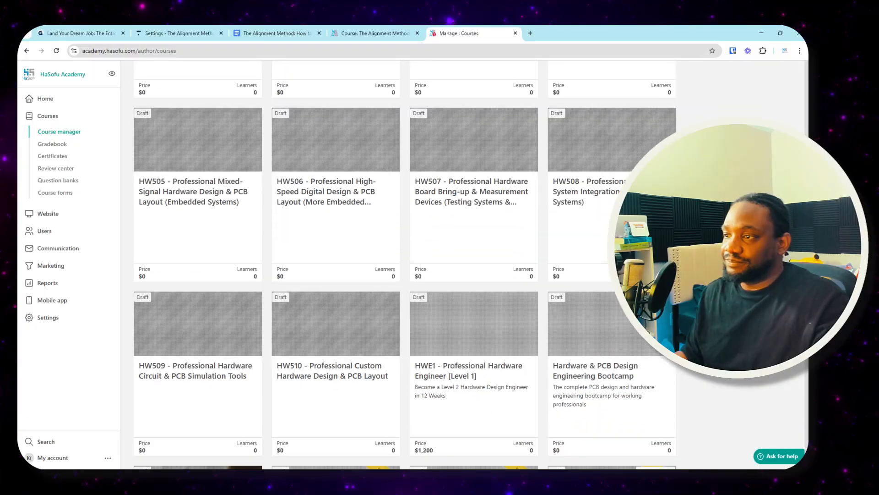
scroll(791, 368, "down", 20)
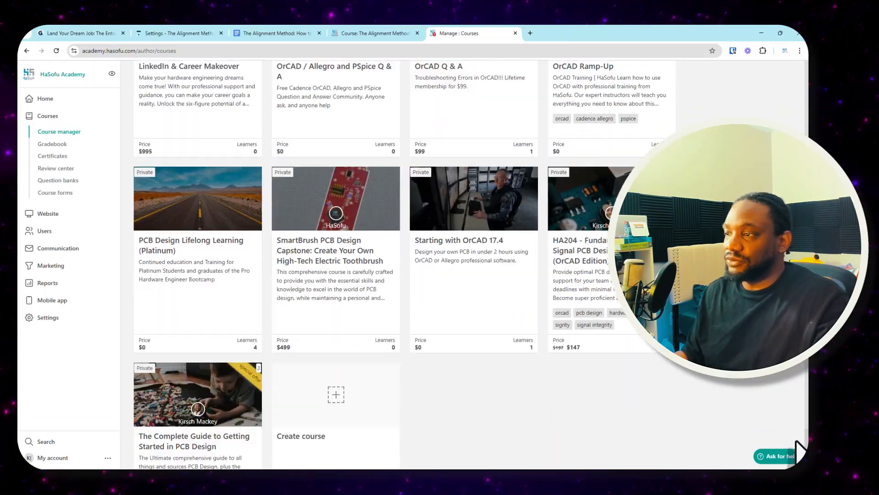
mouse_move(796, 441)
left_mouse_down()
mouse_move(795, 420)
mouse_move(792, 450)
left_mouse_up()
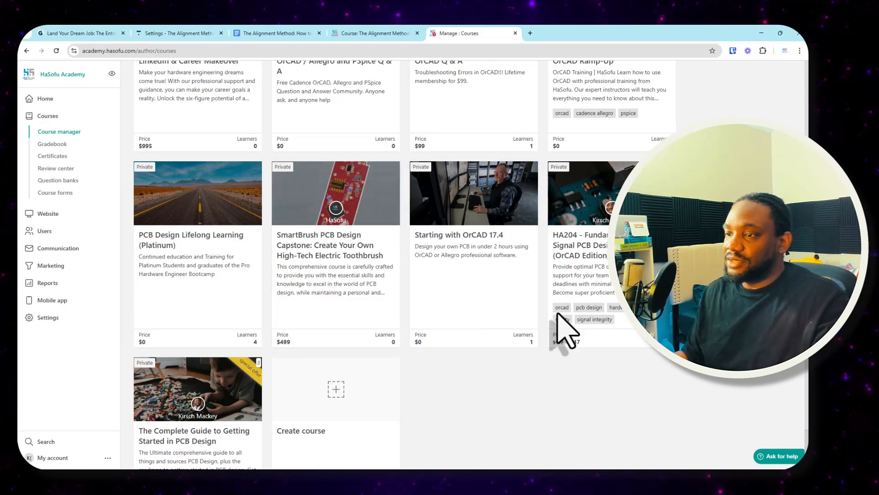
scroll(785, 380, "up", 6)
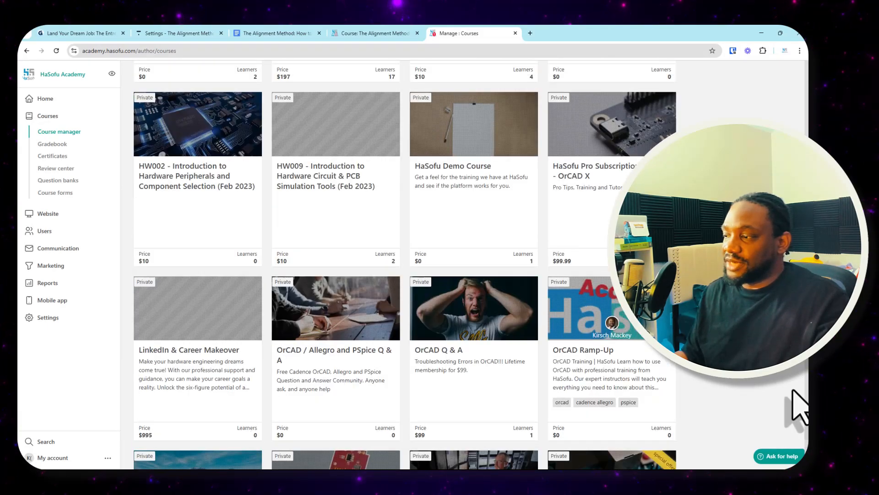
left_click_drag(804, 432, 804, 87)
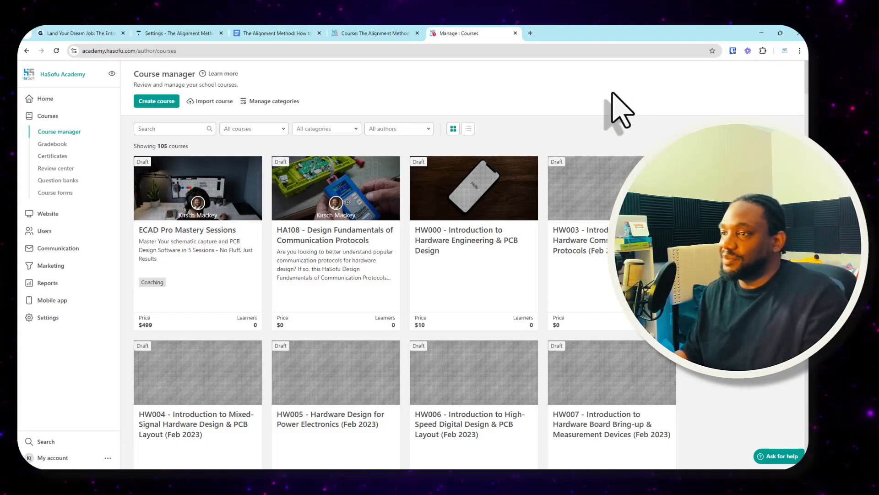
left_click(259, 130)
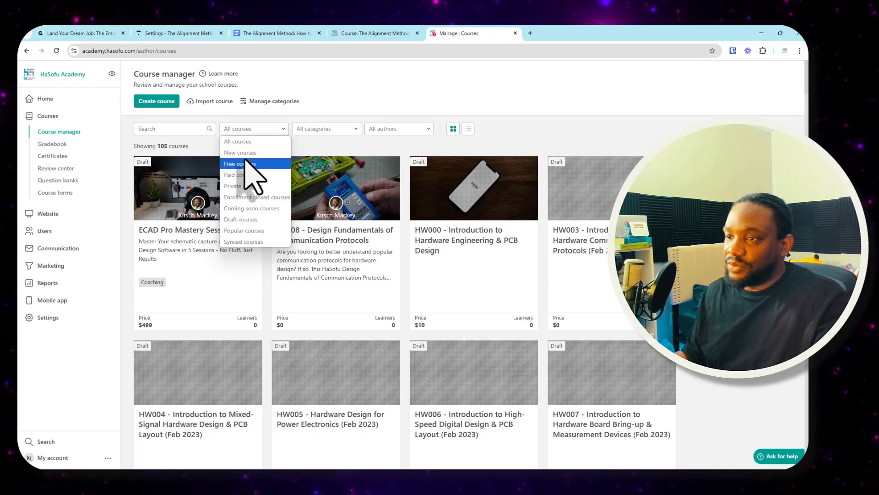
left_click(249, 143)
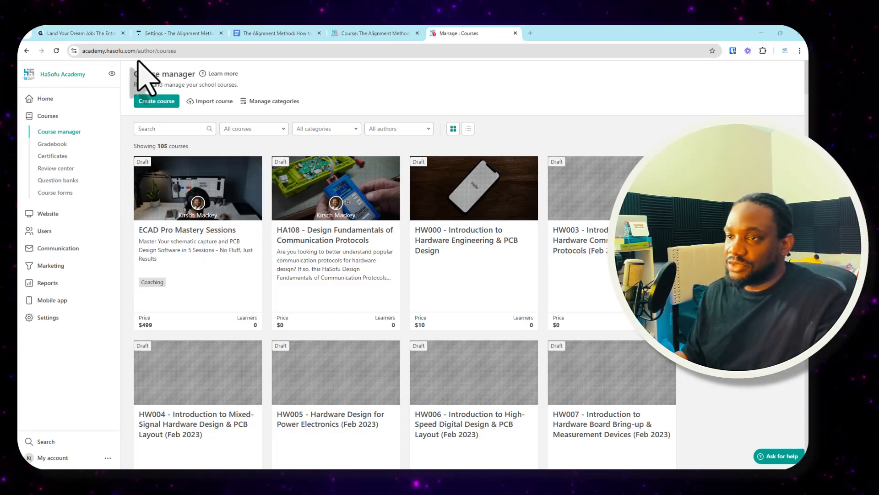
left_click(155, 120)
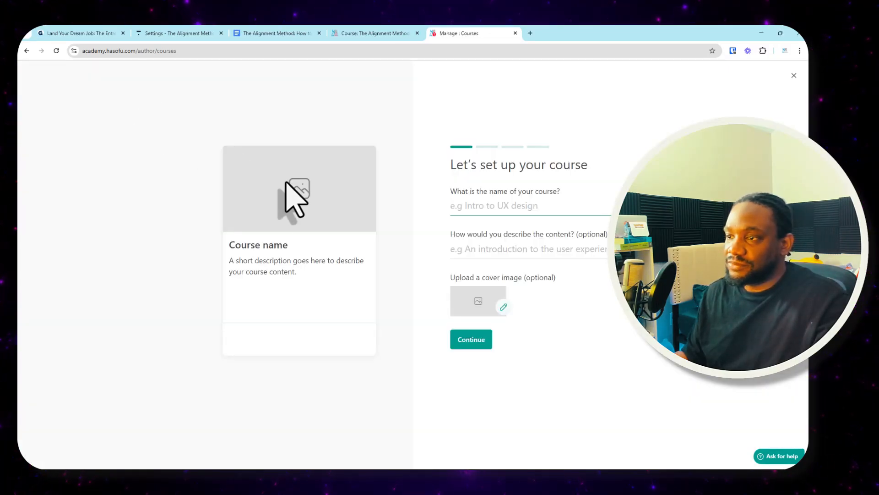
left_click(27, 50)
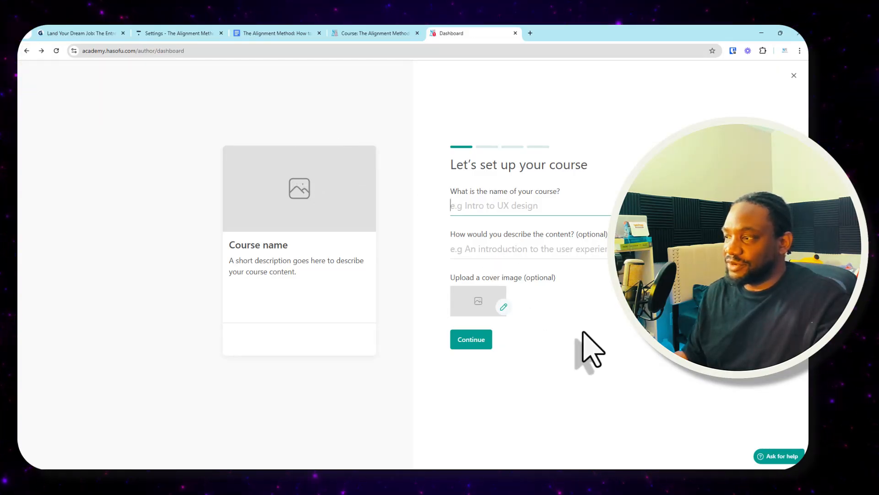
left_click(451, 230)
left_click(794, 75)
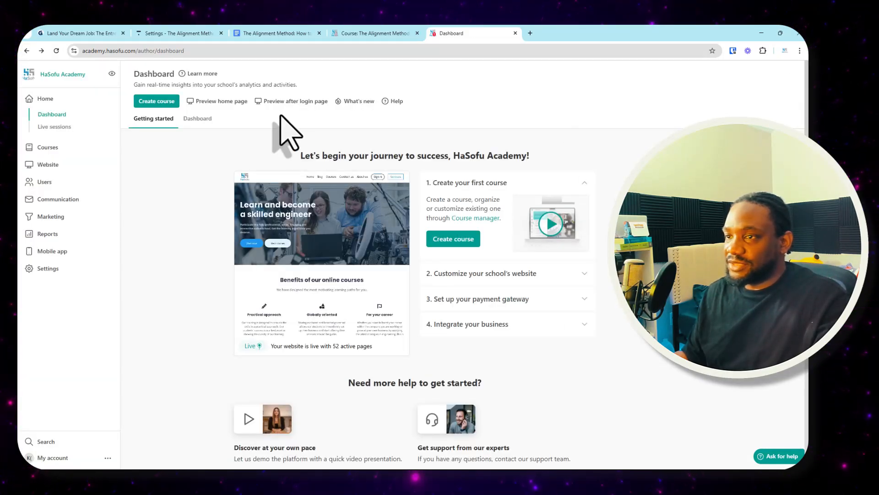
left_click(154, 102)
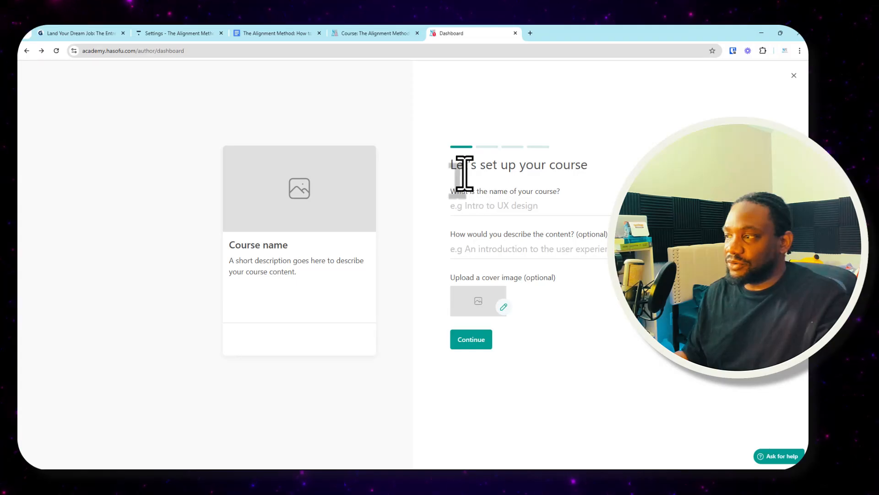
left_click(794, 76)
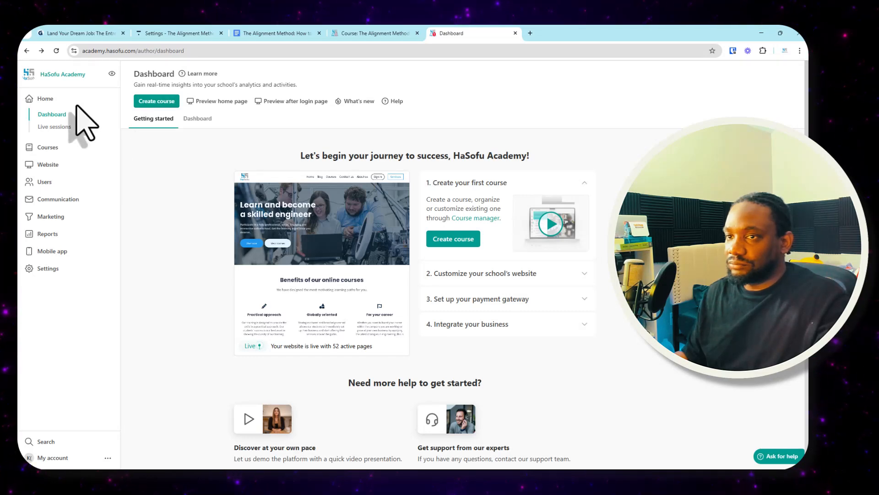
left_click(25, 53)
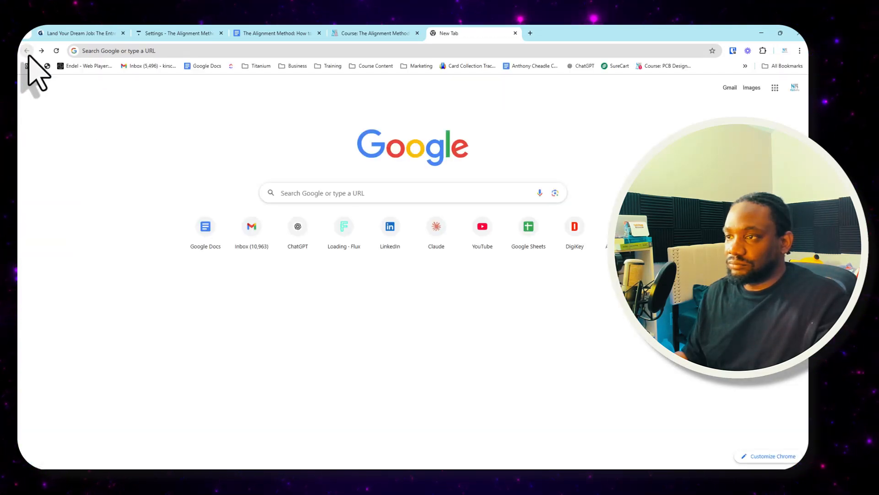
left_click(41, 51)
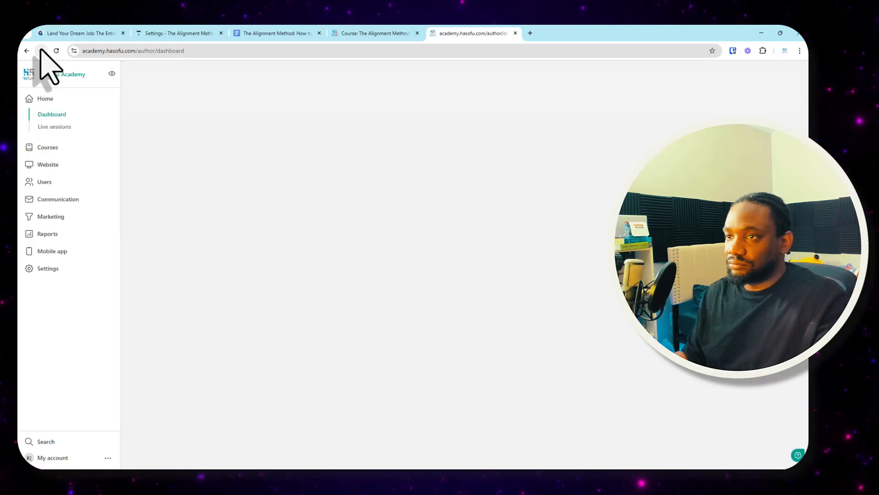
- Return to the course manager, view the course import options and close them
left_click(57, 145)
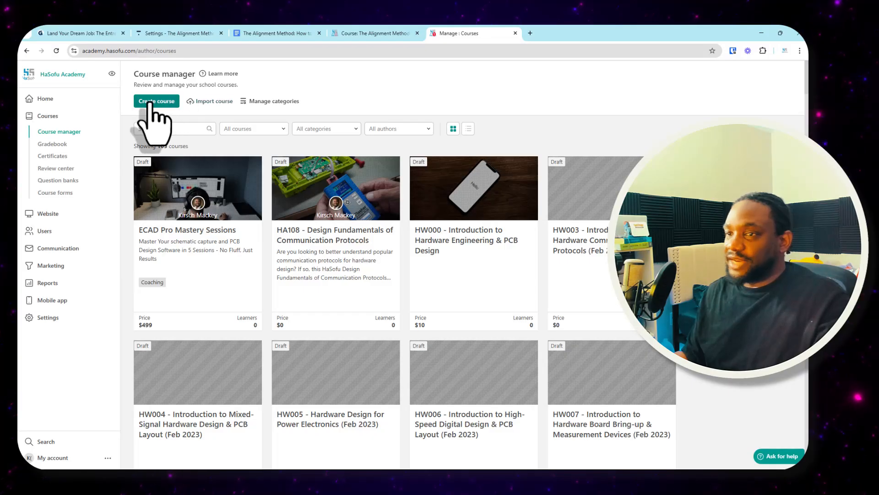
left_click(214, 101)
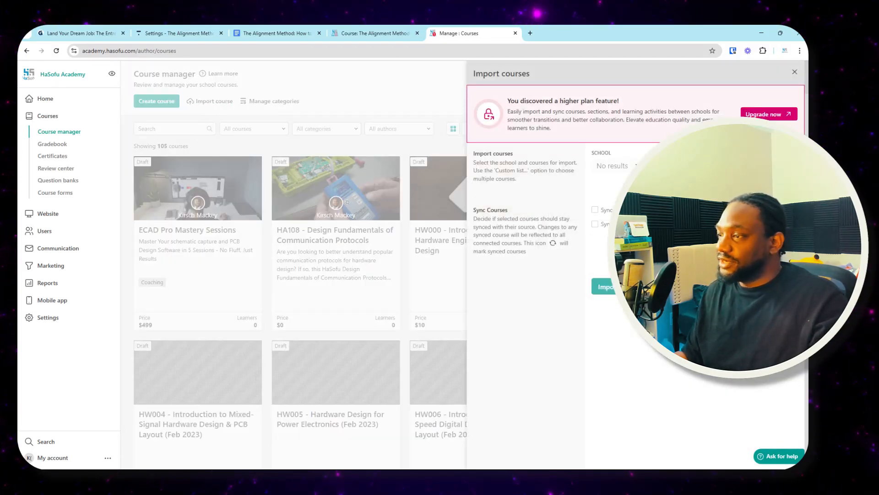
left_click(794, 72)
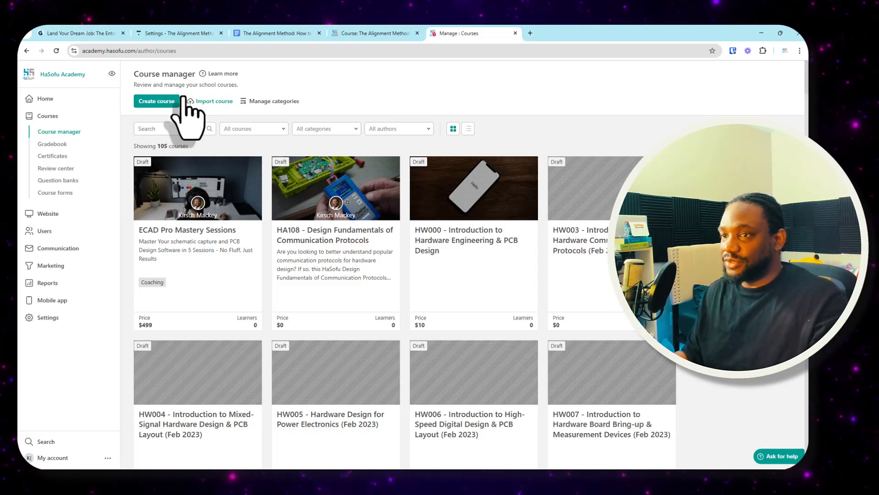
- Start a new course named "Getting hired course" with the description "how to get your dream job"
left_click(158, 101)
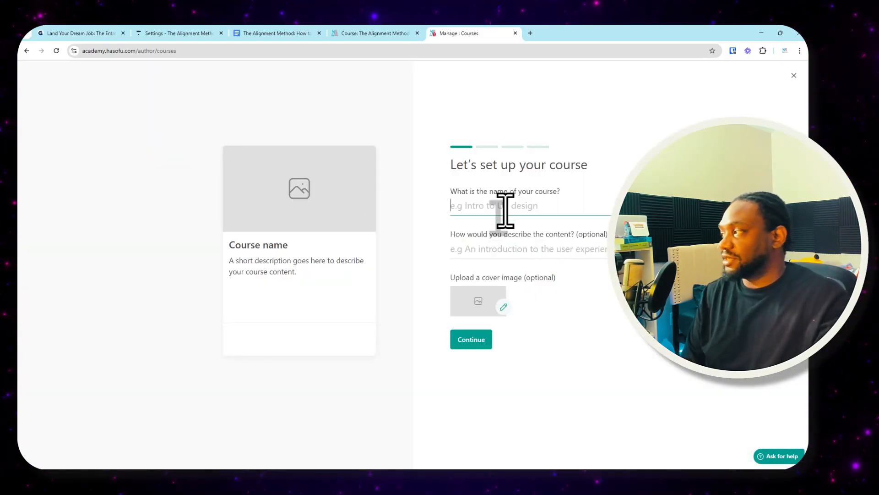
type("Getting hired course")
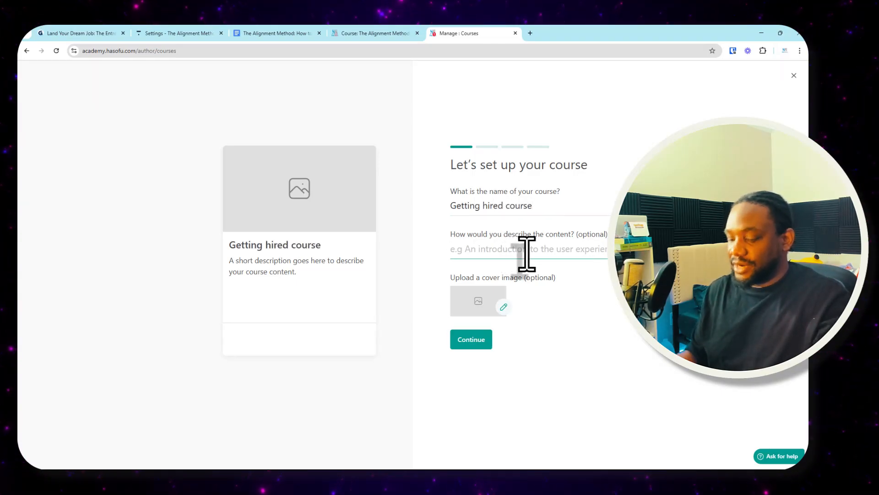
type("how to get your dream job")
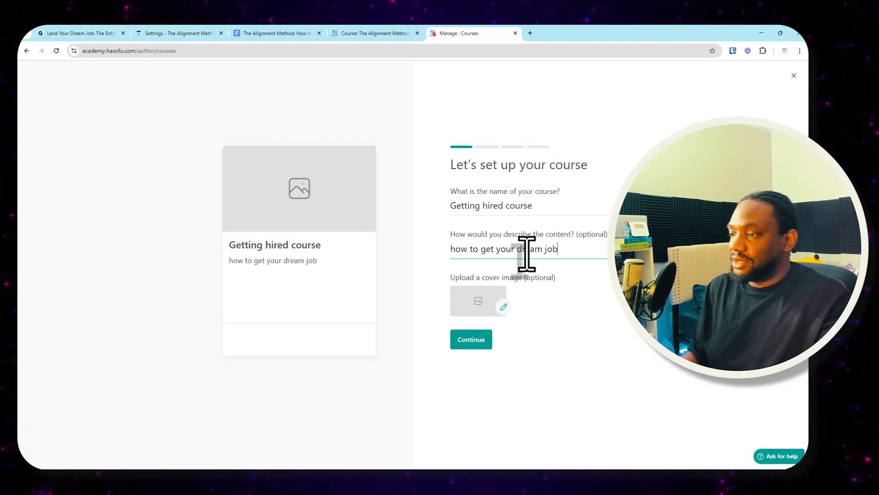
- Search Unsplash for "hired" and use the handshake photo of the smiling woman in glasses at 1080 x 720 as course cover
left_click(486, 300)
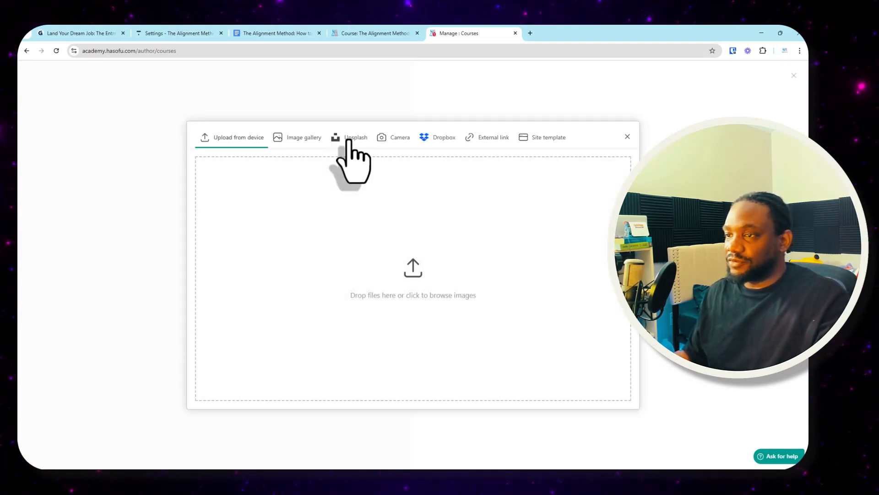
left_click(348, 140)
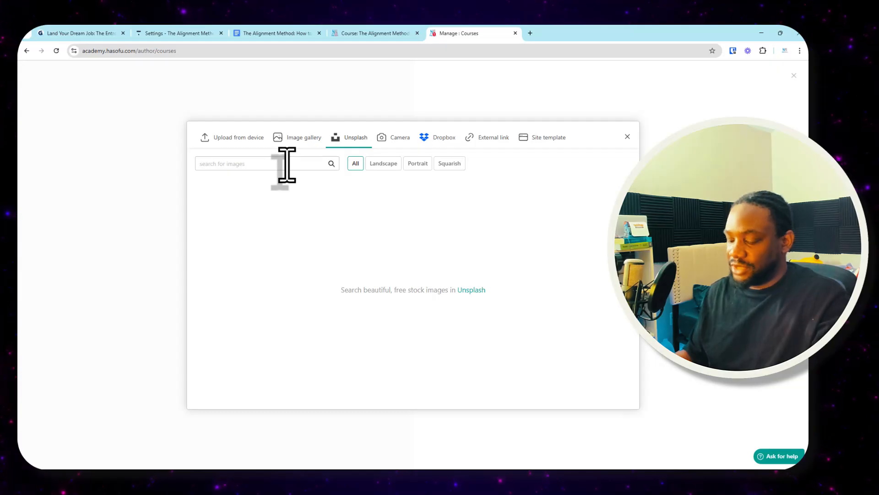
type("hired")
key("Return")
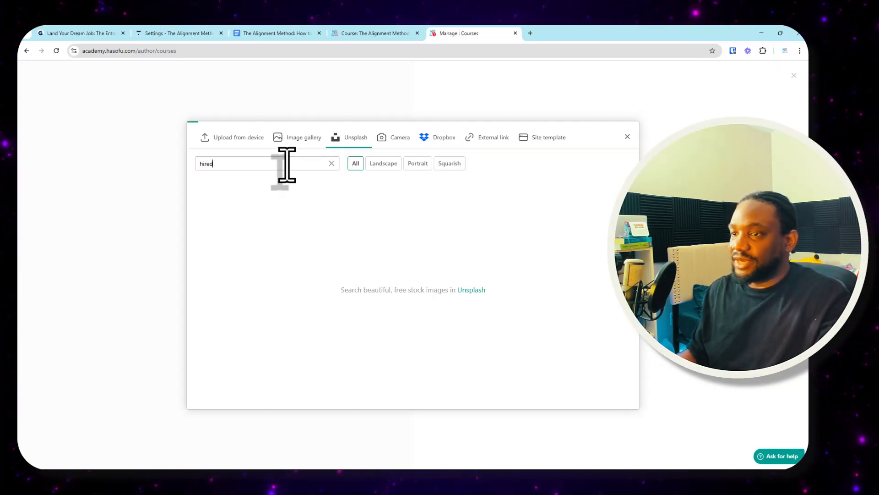
mouse_move(249, 201)
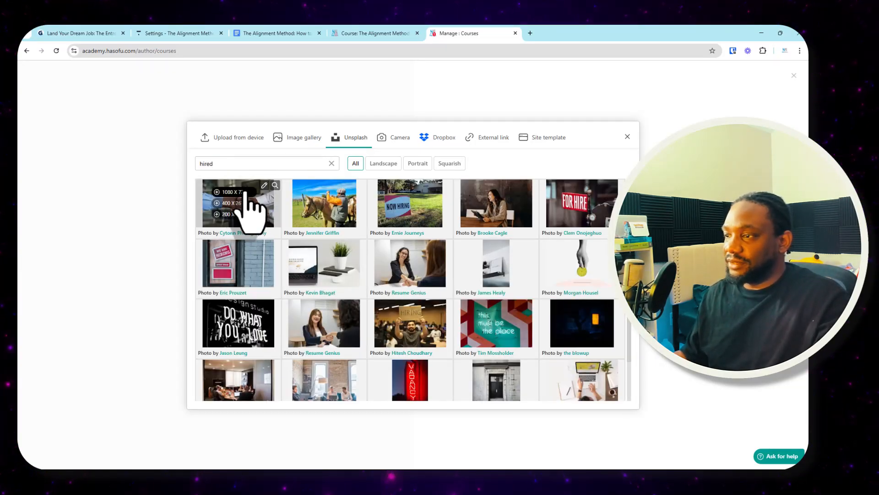
mouse_move(425, 255)
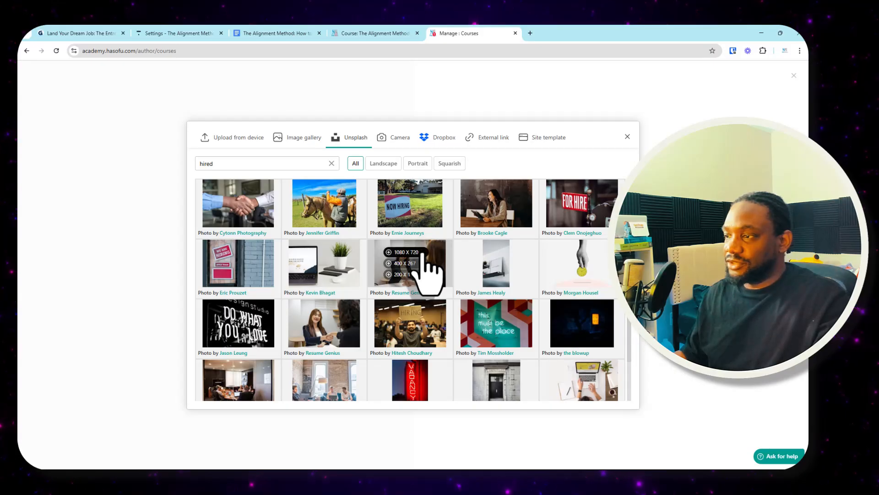
left_click(417, 252)
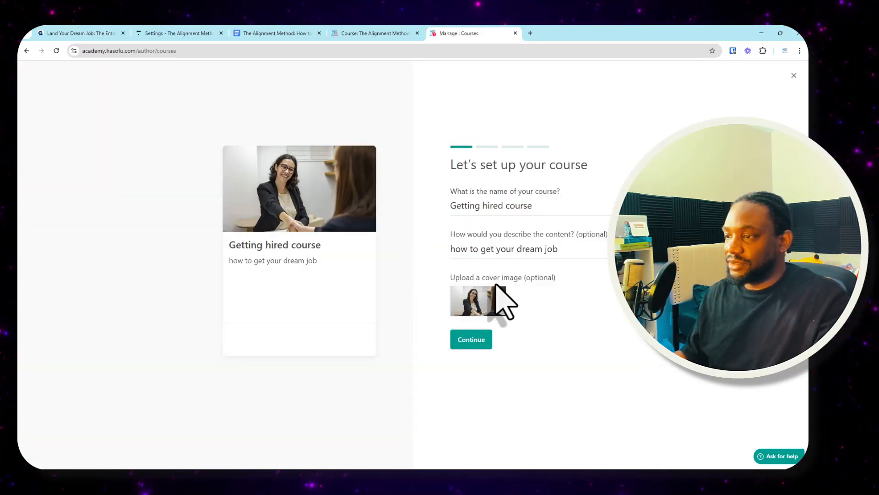
- Continue the course setup, accepting getting-hired-course as the URL and keeping the course access on Draft
left_click(480, 341)
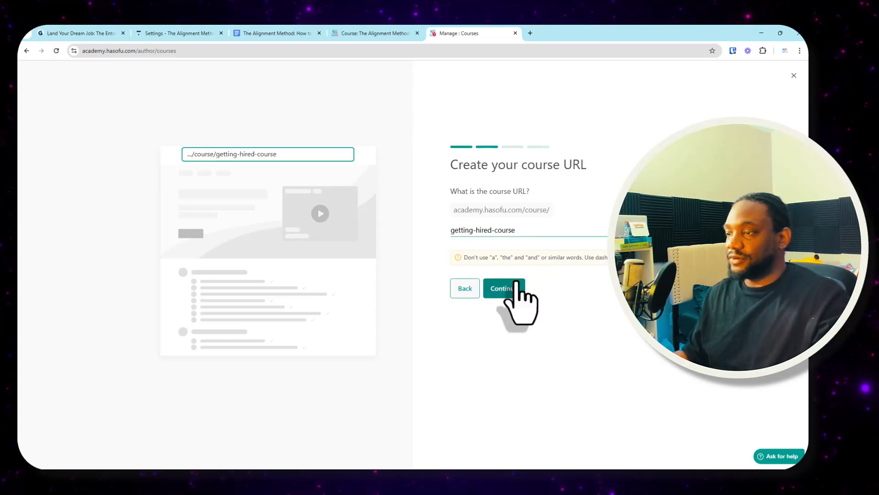
left_click(511, 291)
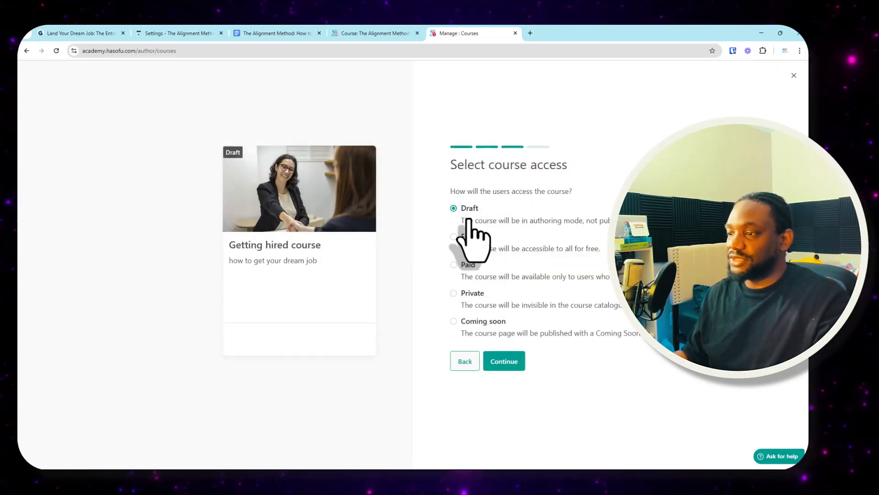
left_click(504, 361)
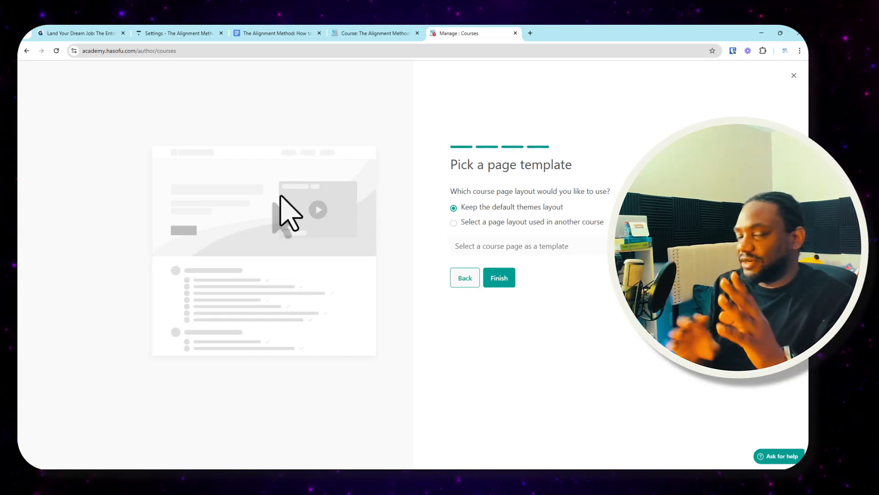
- Reuse the page layout of the "Get Hired in 30 Days" course as the template and finish creating the course
left_click(512, 223)
left_click(564, 249)
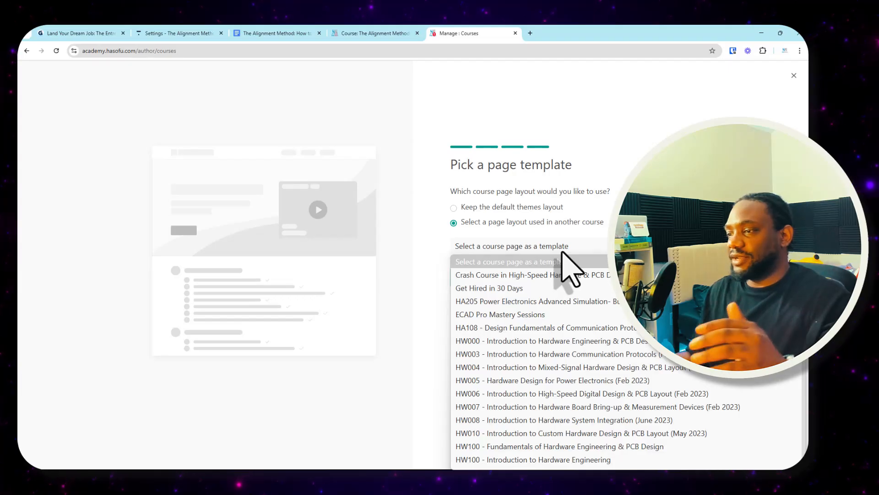
left_click(531, 289)
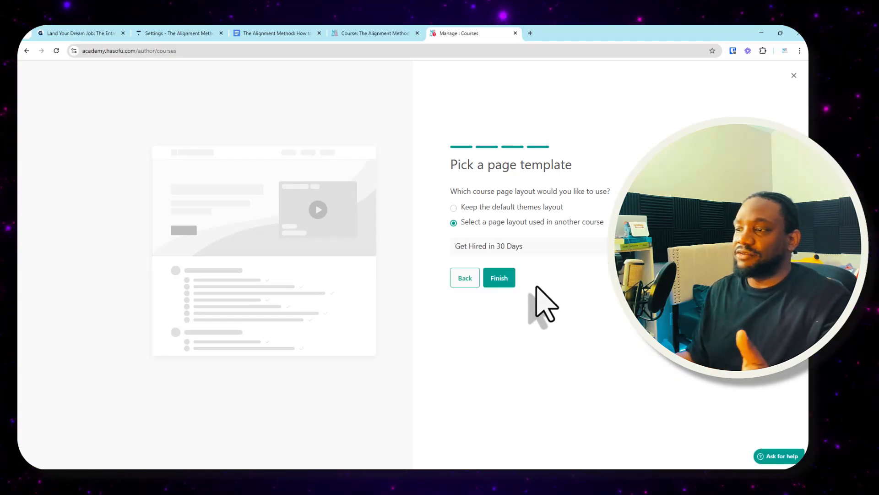
left_click(501, 280)
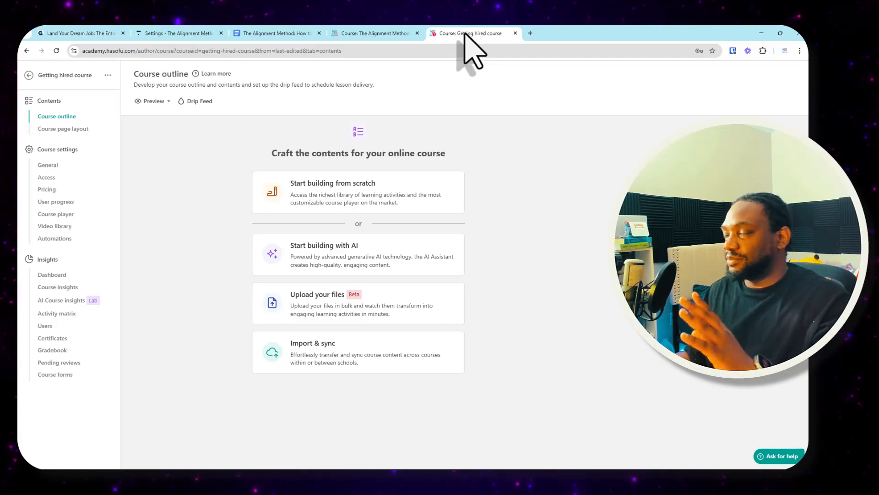
- Move the new course's tab to its own window and start building with AI, adding the course audience option to the outline form
left_click_drag(463, 29, 454, 148)
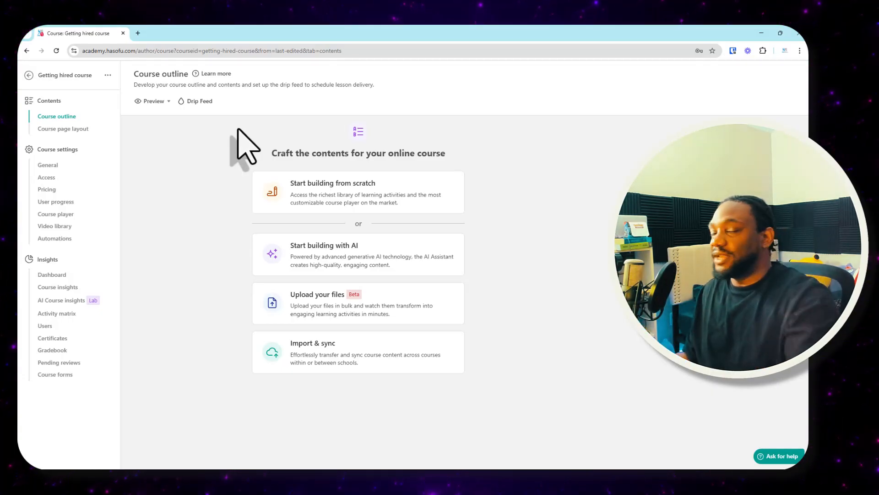
left_click(355, 252)
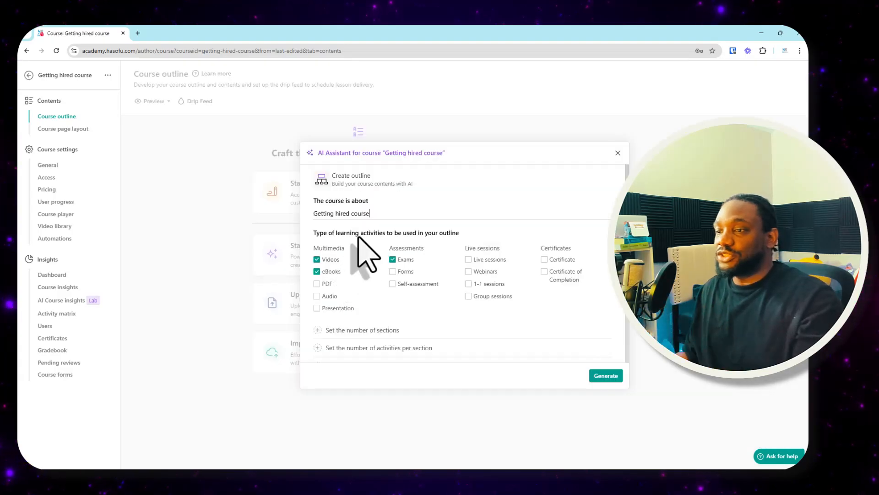
scroll(504, 321, "down", 2)
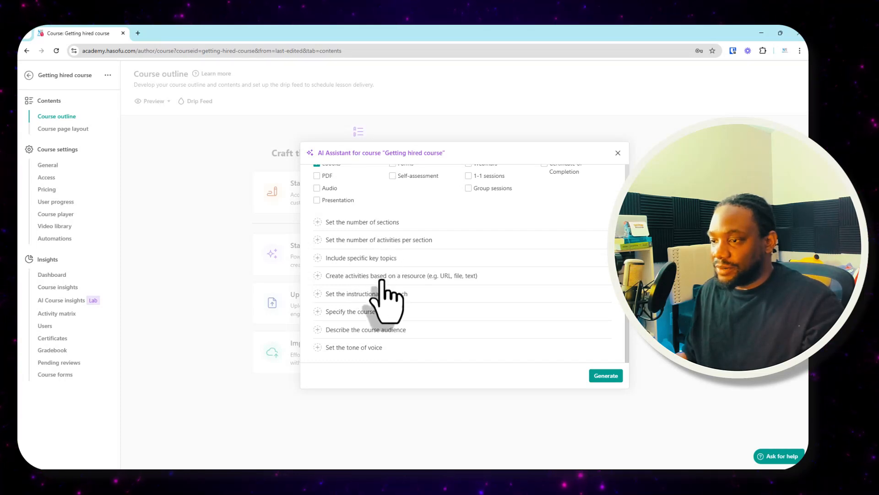
left_click(373, 329)
scroll(447, 334, "up", 1)
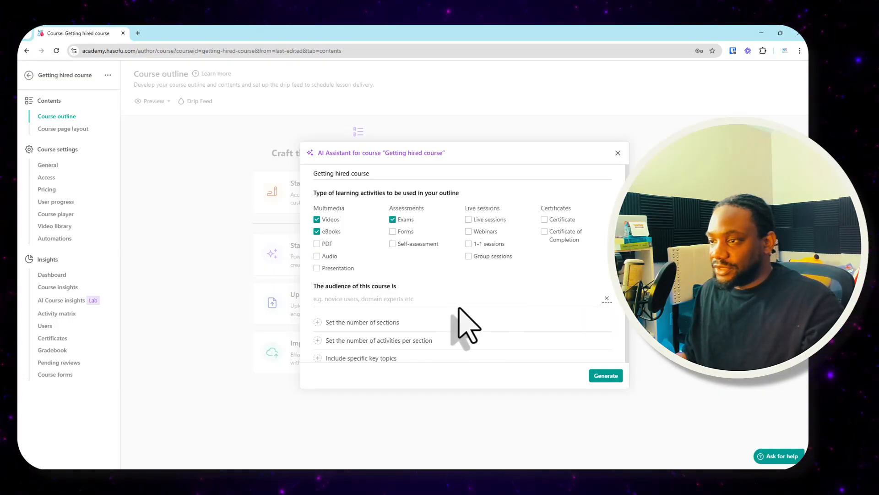
scroll(463, 309, "down", 2)
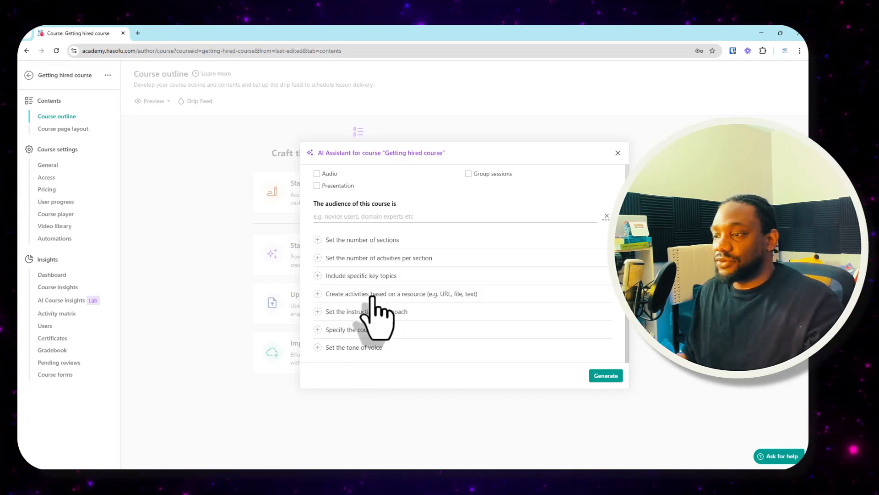
- Base the learning activities on a paragraph, paste in the full Alignment Method course outline and generate the course outline
left_click(468, 296)
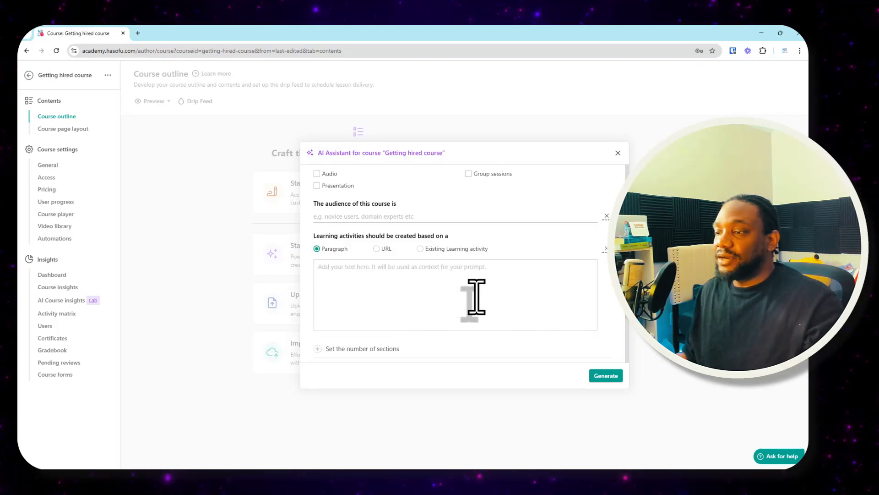
left_click(377, 249)
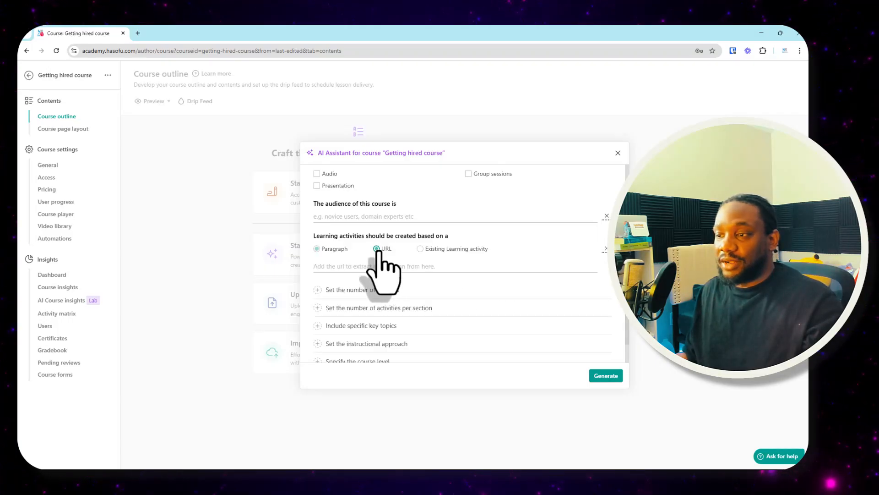
left_click(324, 248)
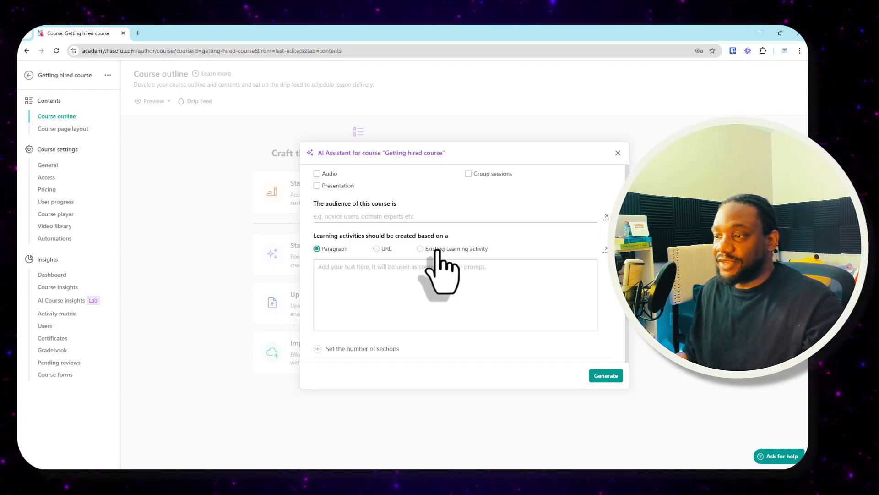
left_click(367, 293)
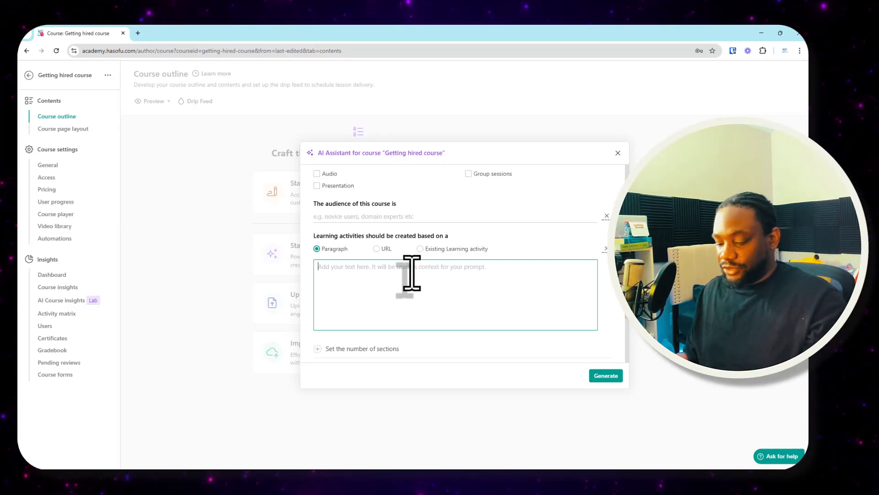
key("ctrl+v")
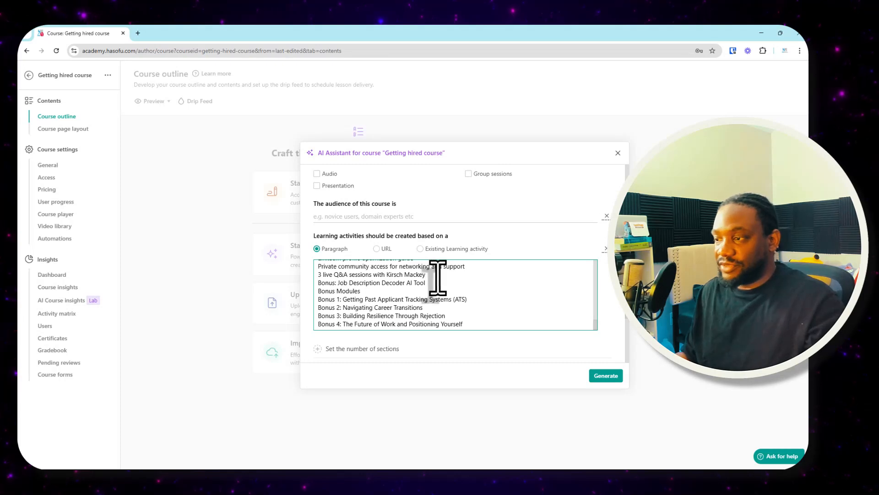
scroll(437, 277, "up", 15)
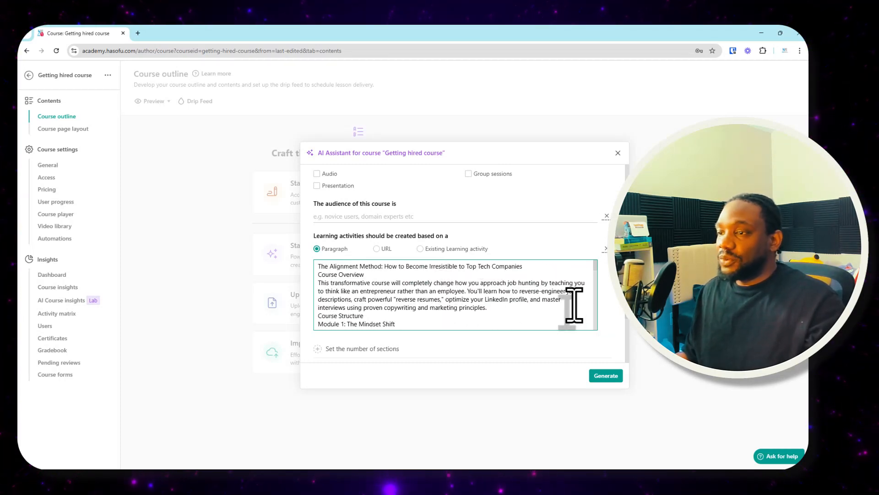
scroll(573, 304, "down", 8)
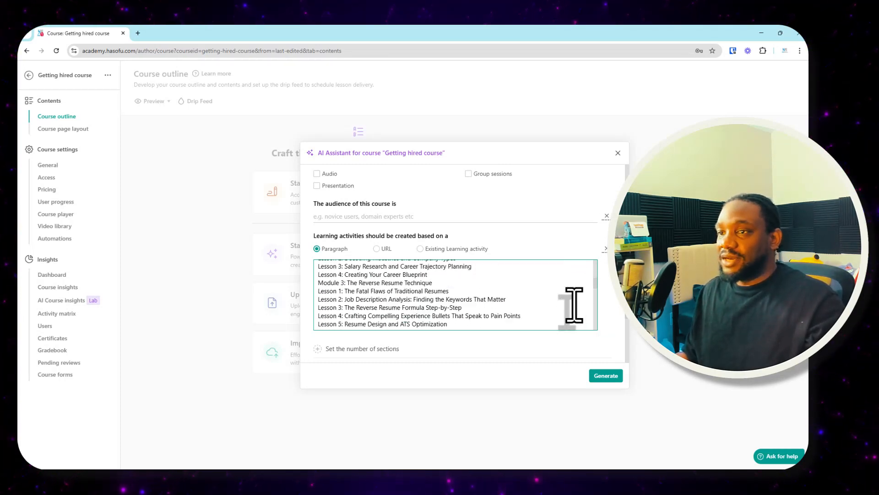
left_click(605, 377)
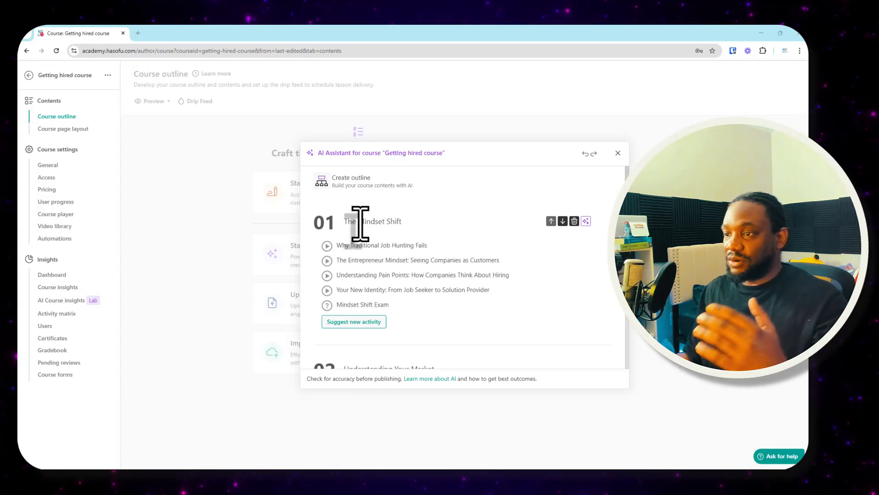
- Examine the sections and activities of the generated outline, including the change, reorder, delete and AI rephrase options for single activities
scroll(416, 233, "down", 3)
scroll(421, 230, "down", 10)
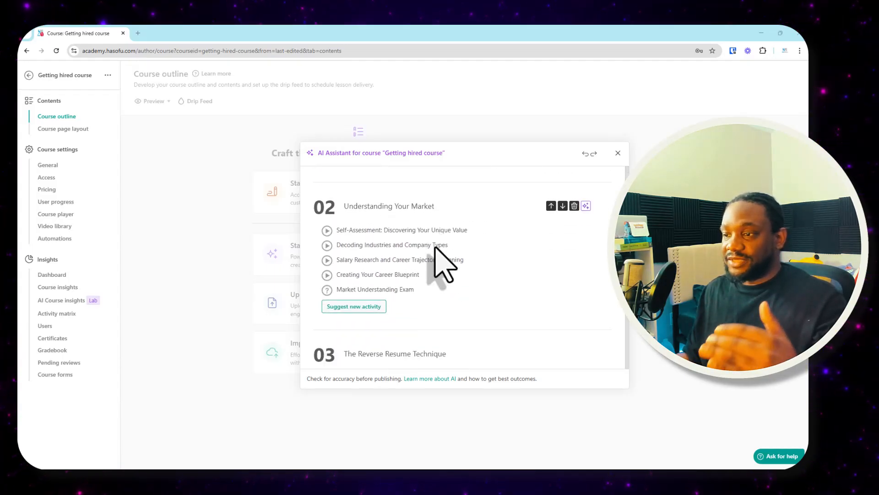
scroll(442, 255, "down", 5)
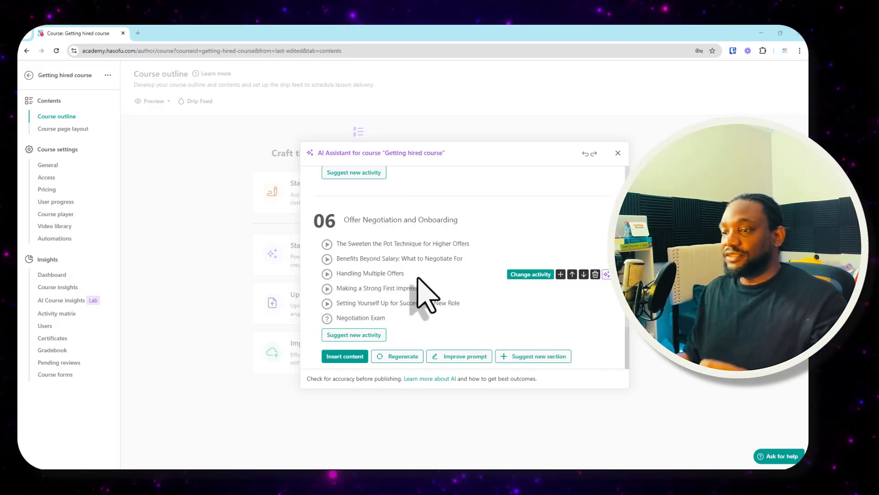
scroll(427, 277, "up", 6)
scroll(426, 277, "up", 8)
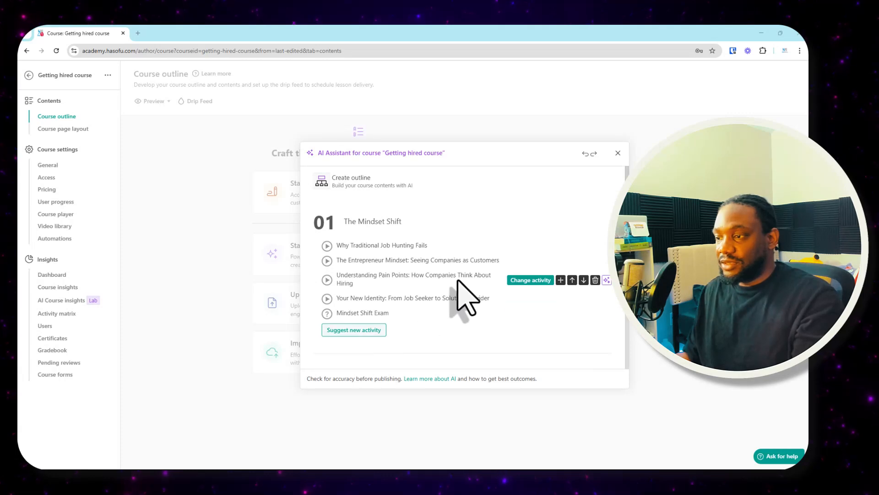
mouse_move(527, 280)
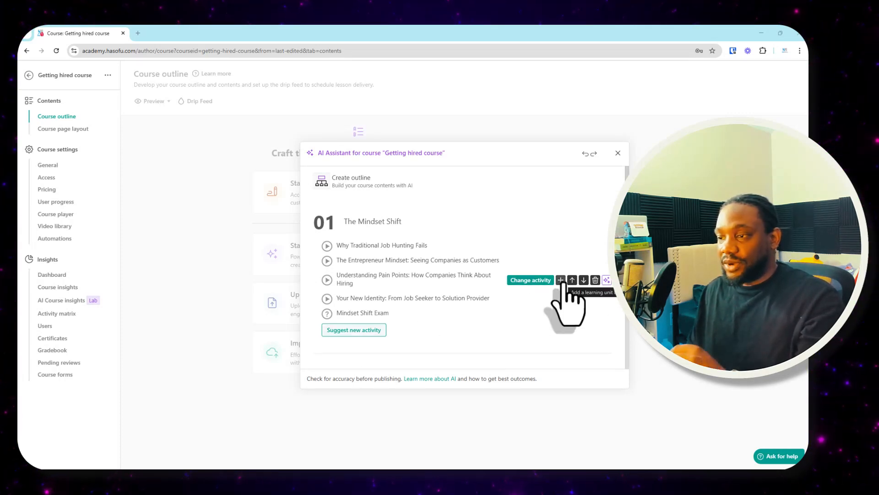
mouse_move(605, 281)
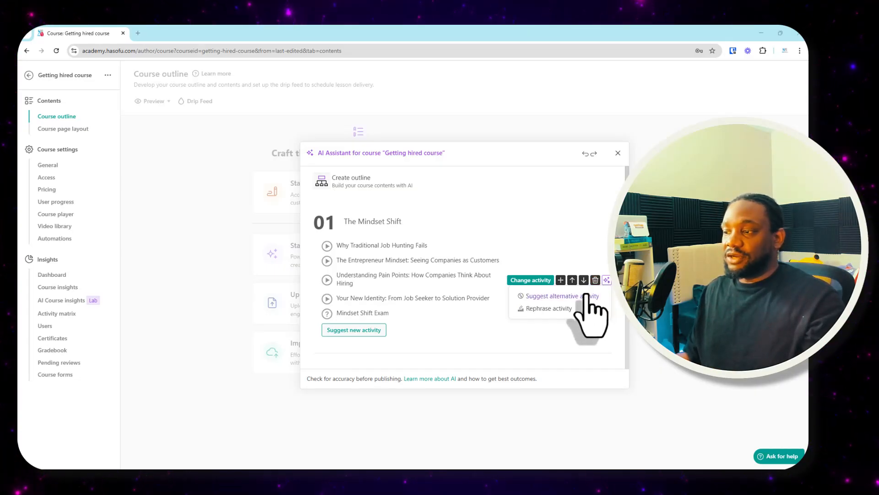
scroll(394, 270, "down", 3)
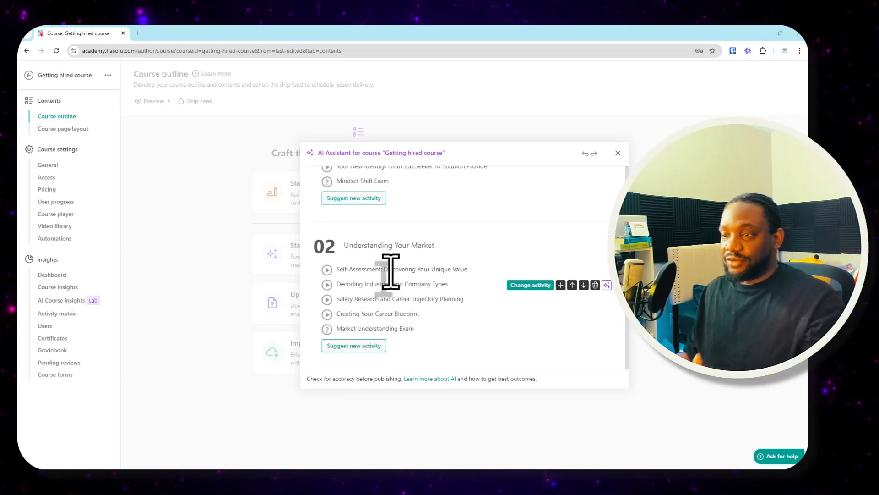
scroll(405, 272, "up", 3)
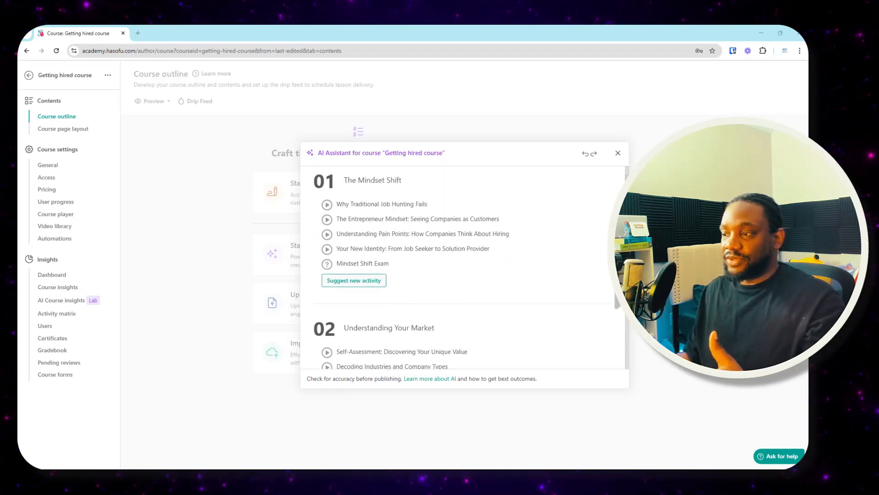
mouse_move(568, 257)
mouse_move(603, 252)
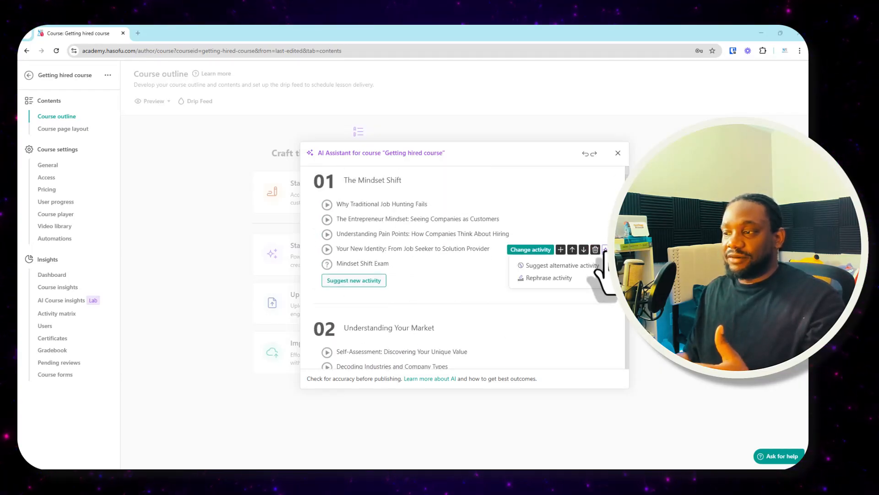
scroll(408, 288, "down", 3)
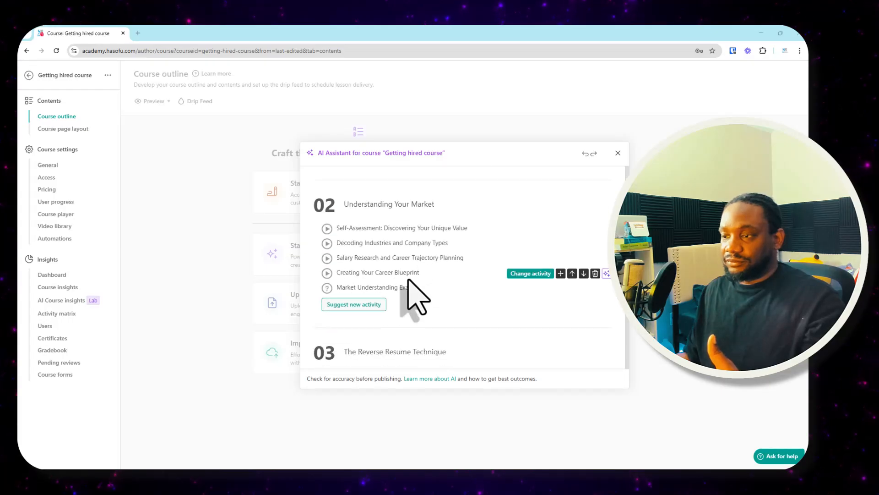
scroll(425, 294, "down", 5)
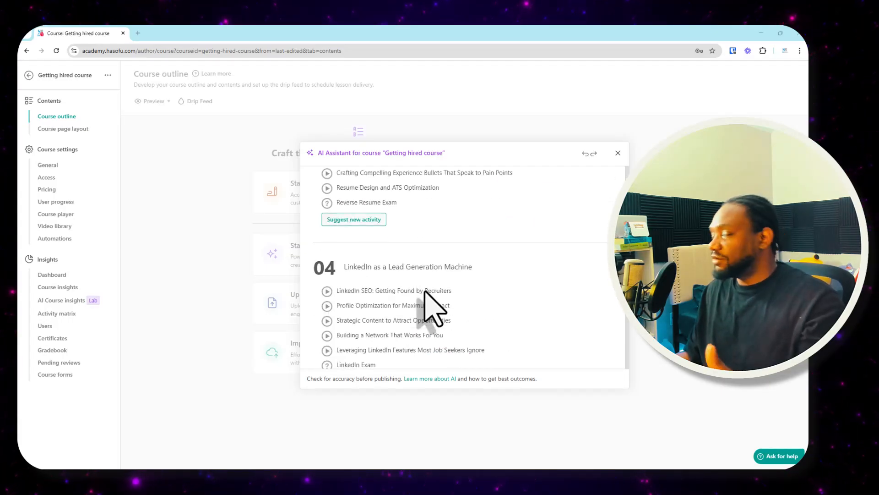
- Review the remaining sections of the generated outline through Offer Negotiation and Onboarding, and insert the content into the course
scroll(425, 291, "down", 8)
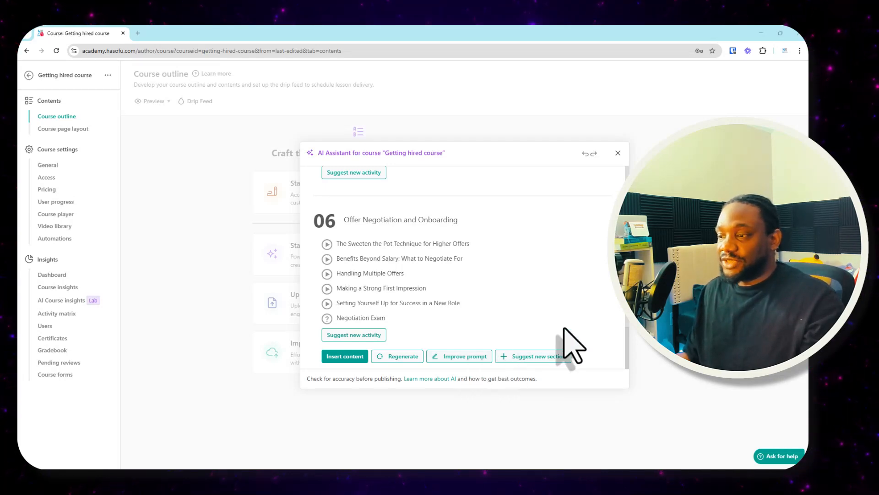
scroll(517, 320, "up", 3)
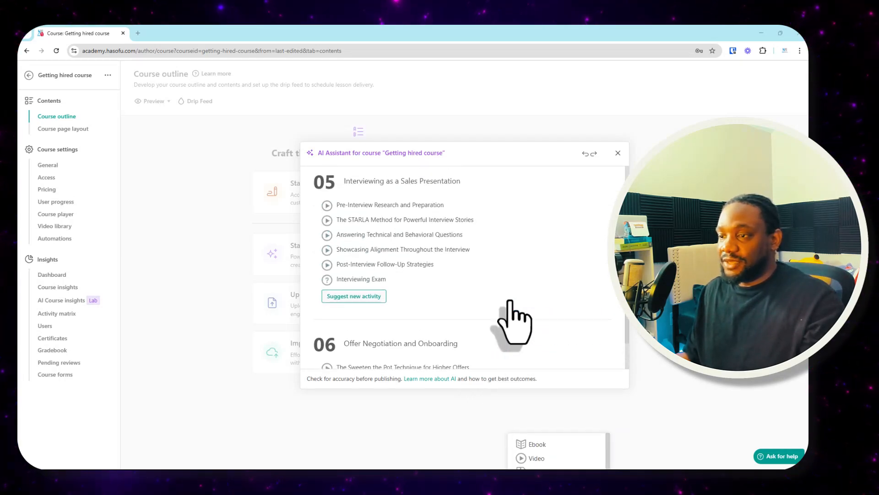
scroll(514, 312, "down", 2)
scroll(517, 311, "up", 7)
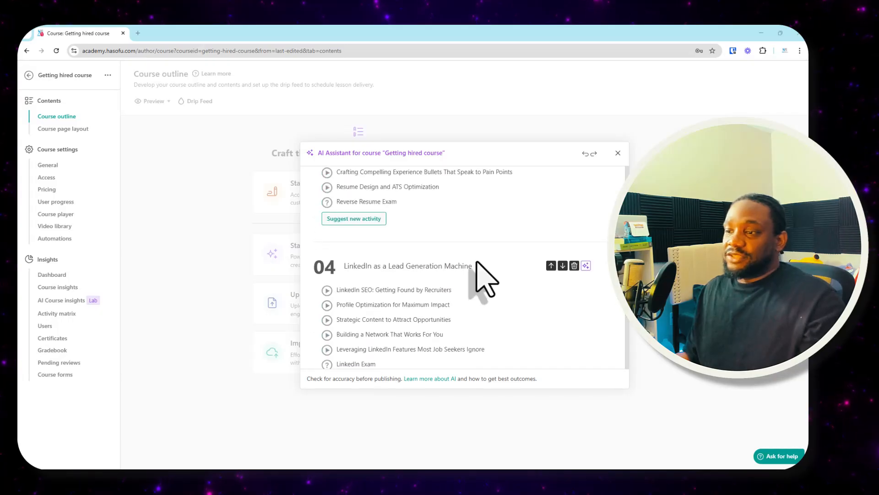
scroll(472, 273, "down", 5)
scroll(481, 274, "down", 3)
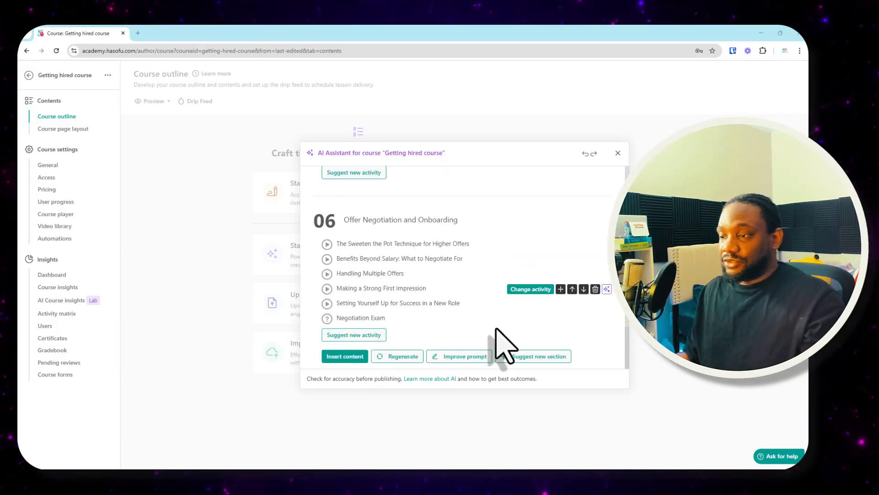
left_click(360, 356)
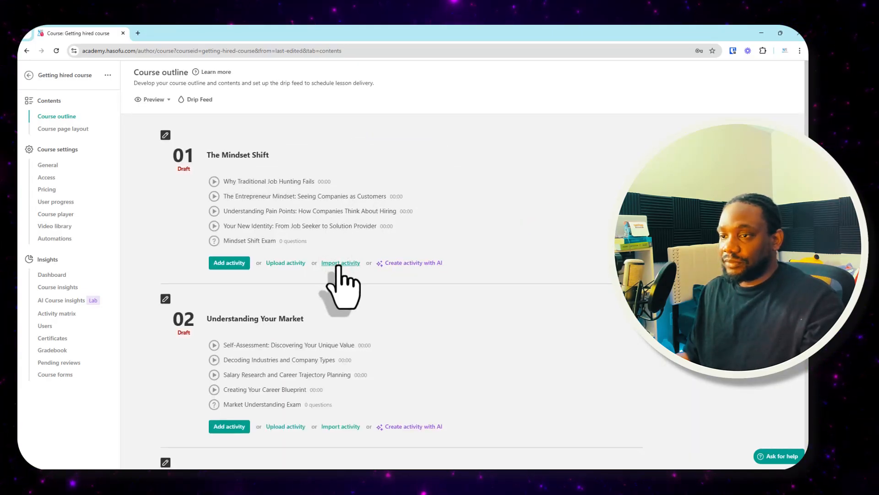
- Start creating additional course sections with AI below section 06 and set the number of sections to 3
scroll(343, 277, "down", 10)
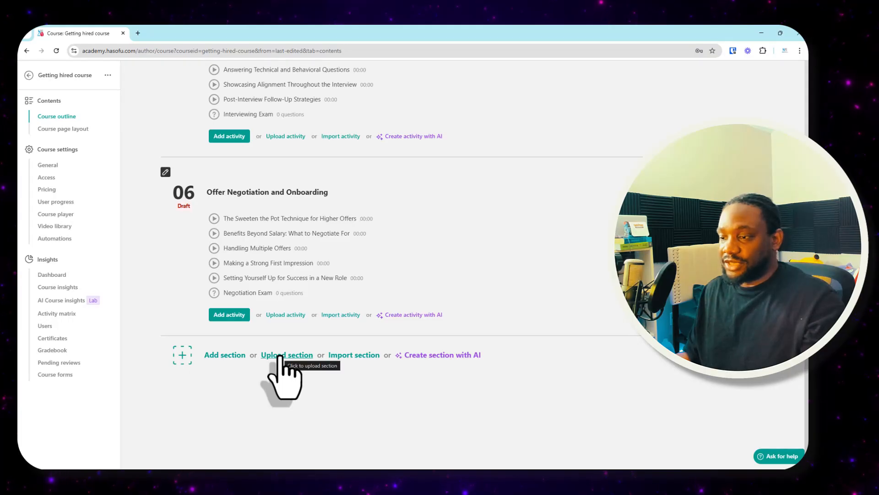
left_click(444, 355)
scroll(463, 261, "down", 3)
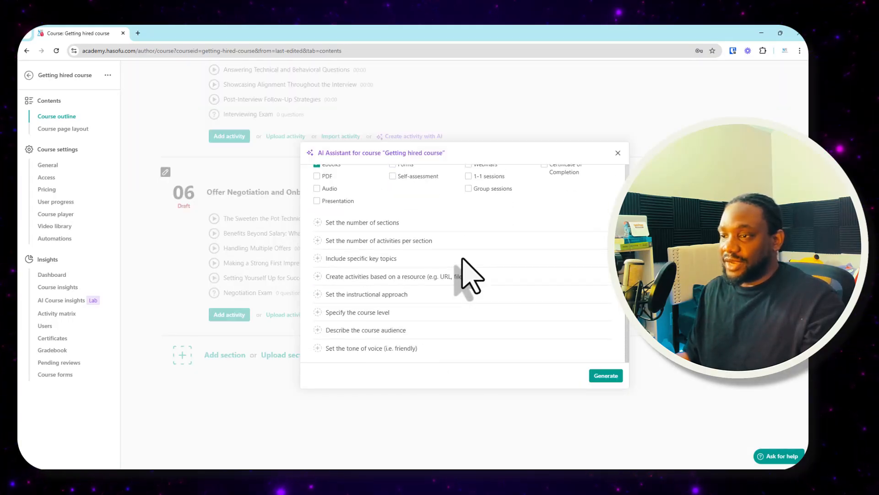
scroll(464, 271, "up", 3)
scroll(362, 215, "down", 2)
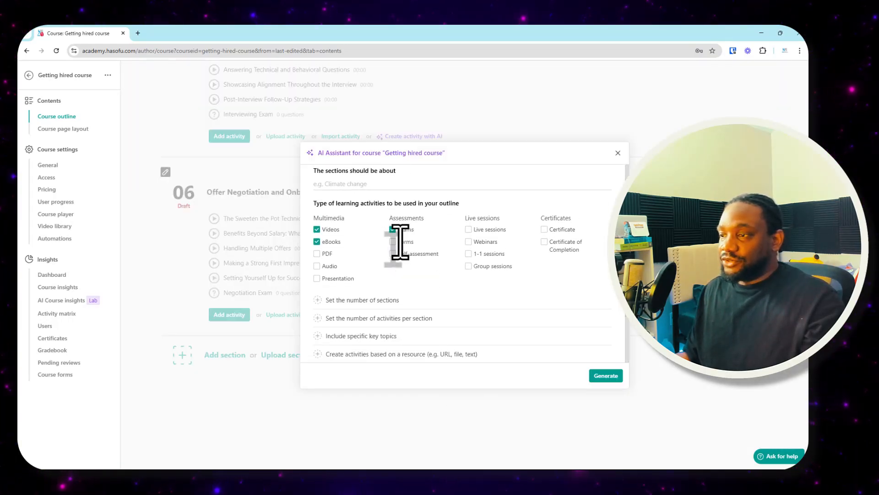
scroll(398, 239, "up", 2)
scroll(363, 216, "down", 3)
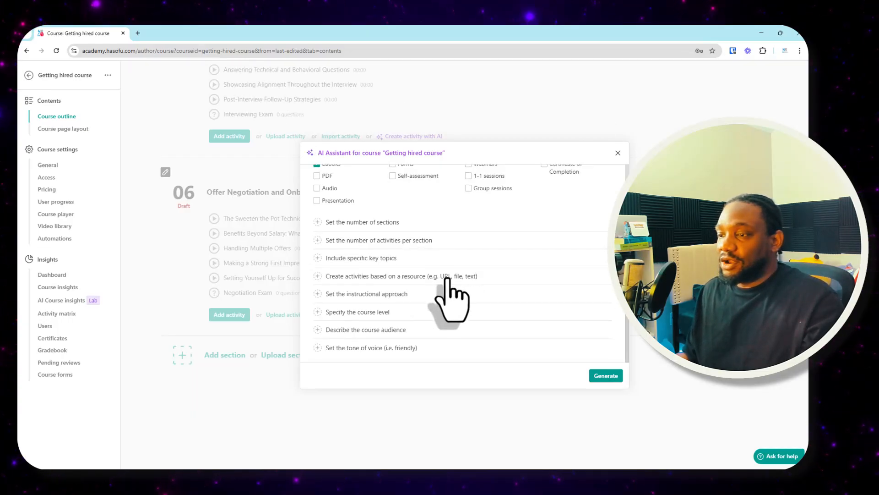
right_click(439, 347)
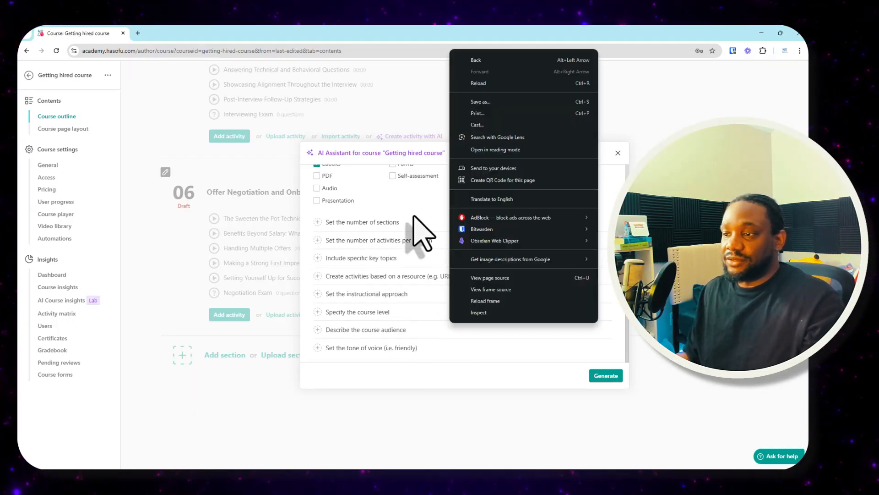
left_click(414, 200)
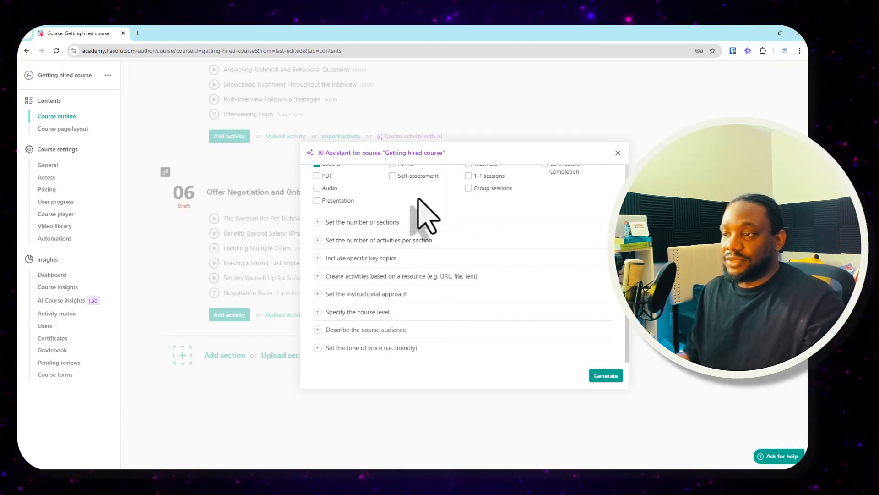
left_click(351, 224)
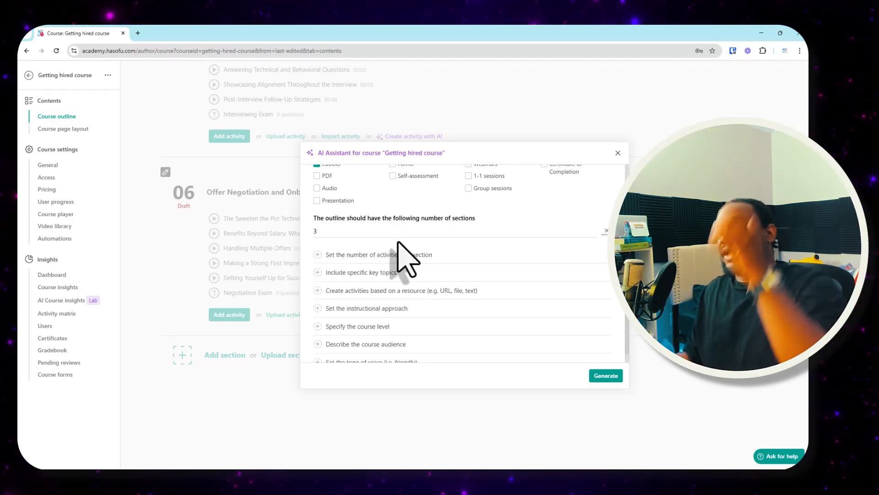
- Add PDF, audio, presentation, forms, self-assessment, certificate and certificate of completion to the learning activity types for the new sections
scroll(440, 229, "up", 3)
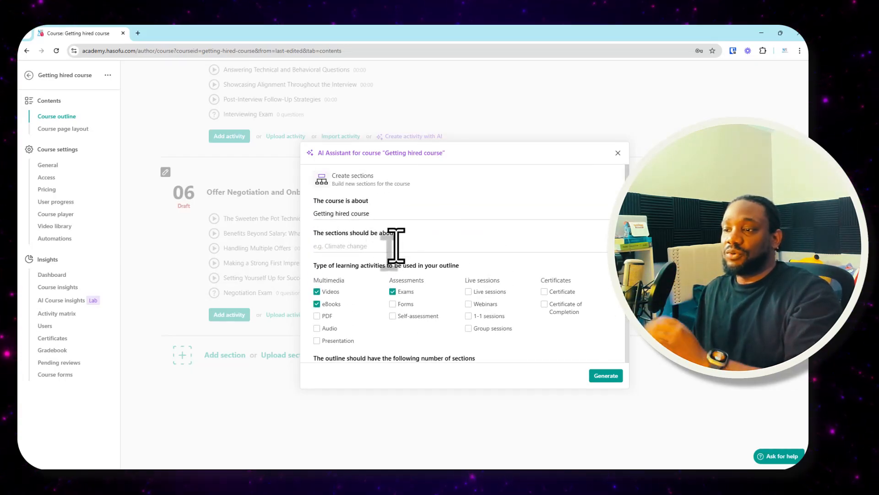
scroll(394, 248, "down", 1)
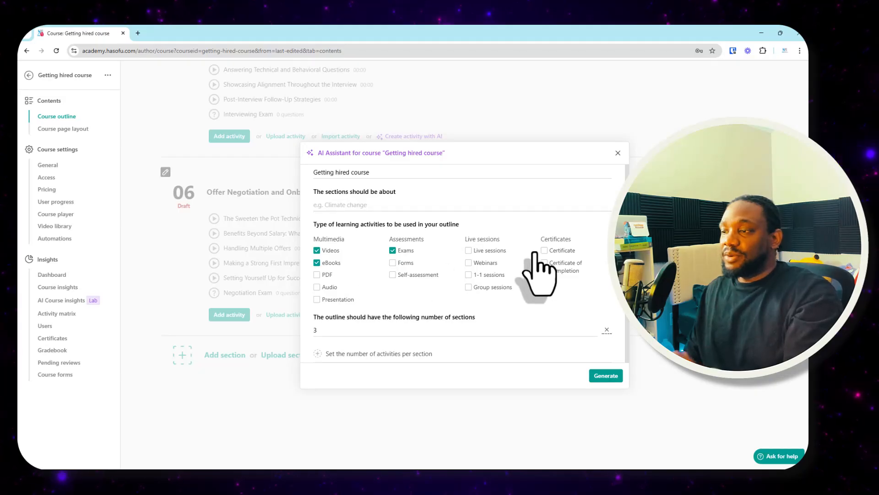
left_click(556, 251)
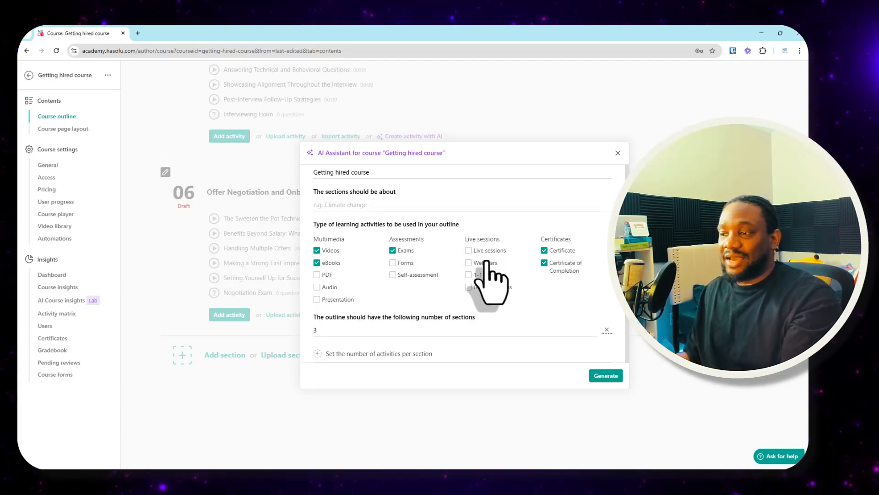
left_click(332, 299)
left_click(406, 263)
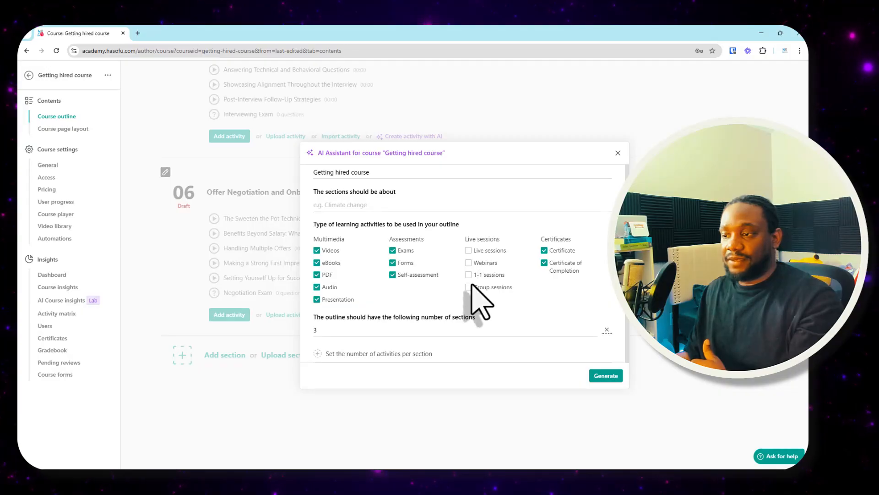
- Set 5 activities per section and include "Beyond the Job Offer" as the key topic
scroll(477, 298, "down", 3)
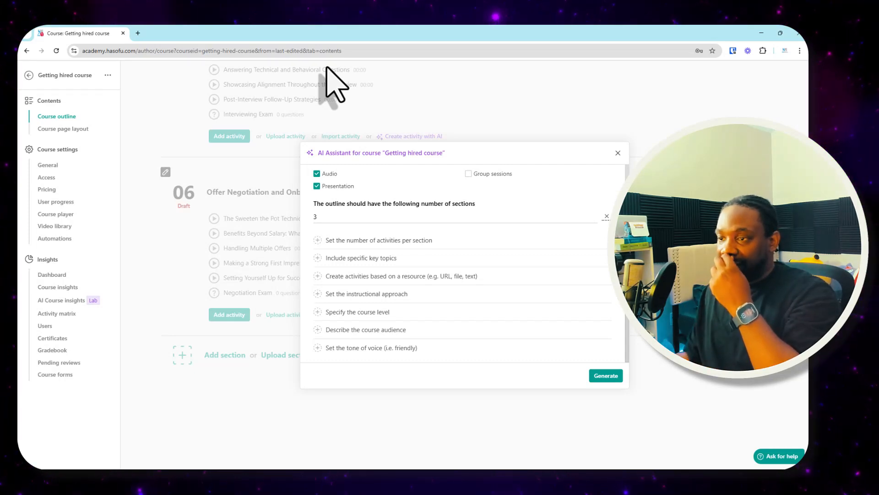
left_click(381, 241)
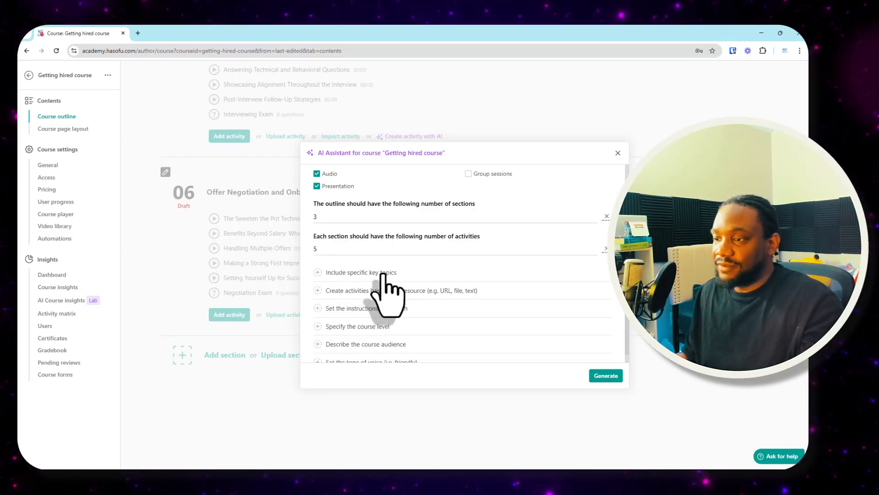
left_click(385, 273)
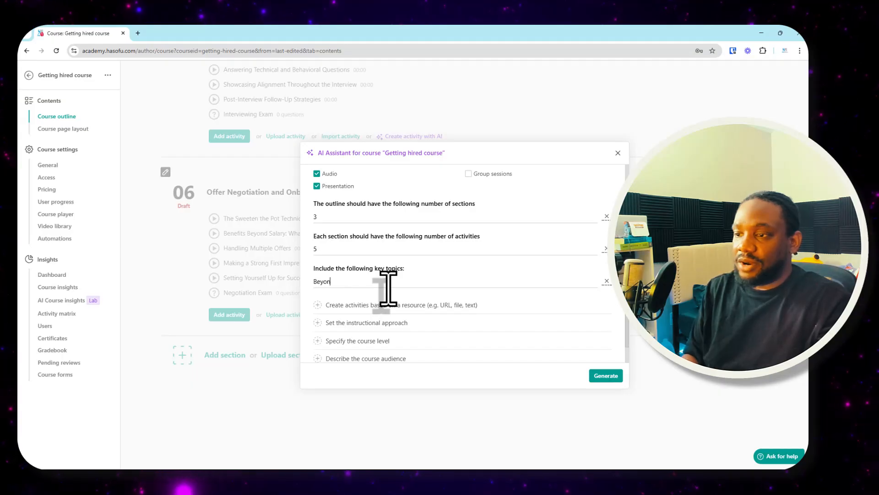
type("Beyond the Offer")
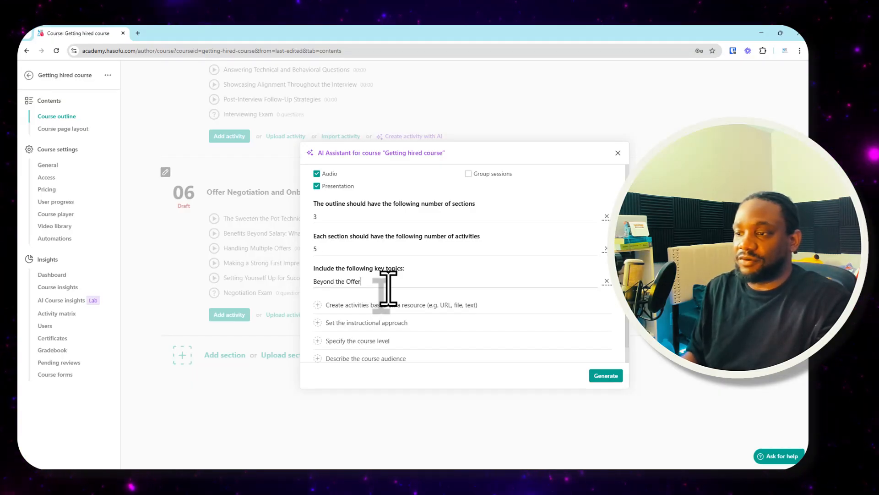
left_click(346, 283)
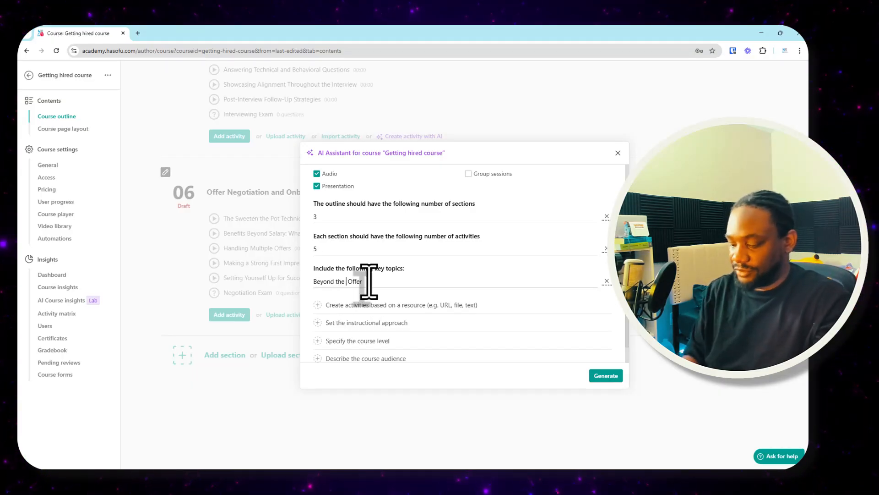
- Have the learning activities created from a resource and choose a URL as its type
scroll(394, 259, "down", 1)
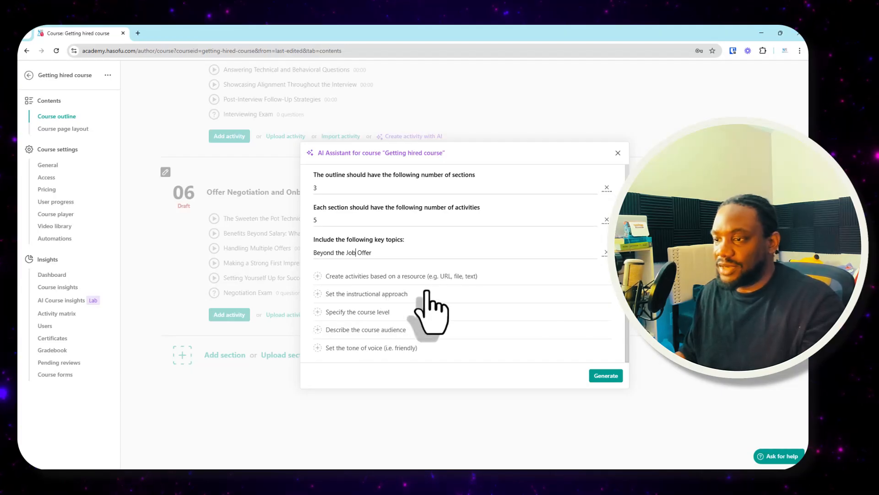
left_click(401, 278)
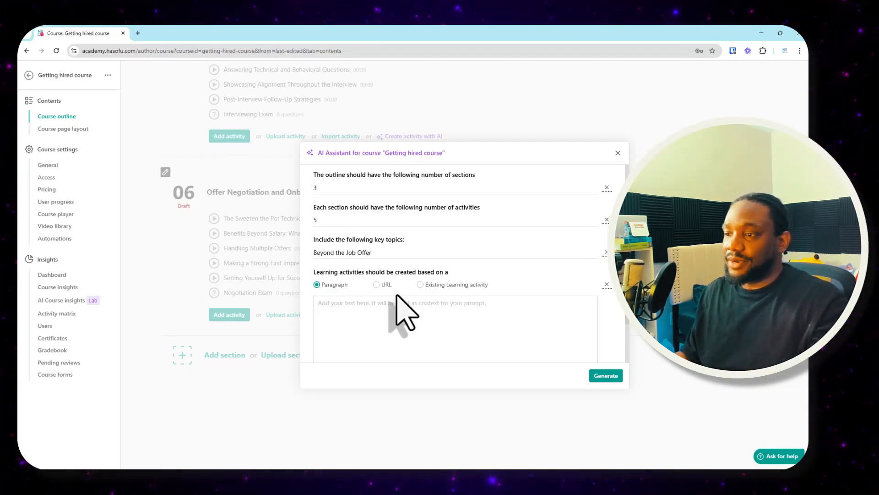
left_click(377, 285)
- Search Google in a new tab for "beyond the job offer" and open the LinkedIn article "What's beyond the job offer"
left_click(138, 33)
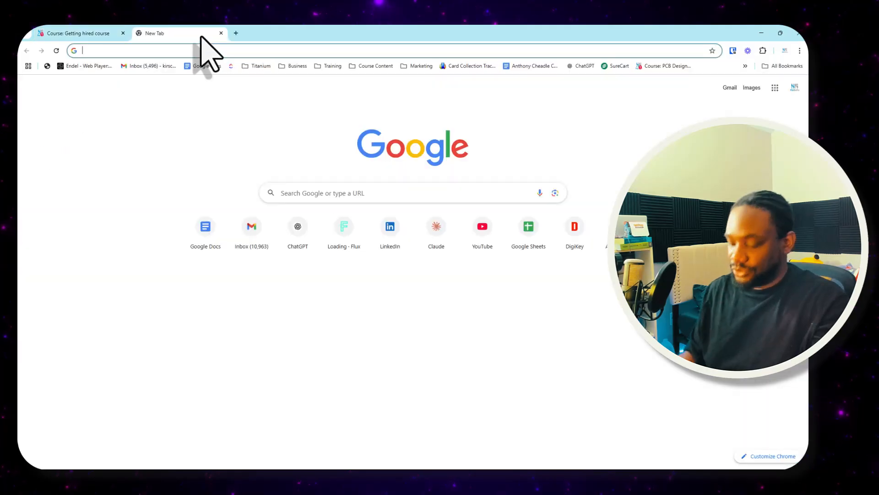
type("beyond the job")
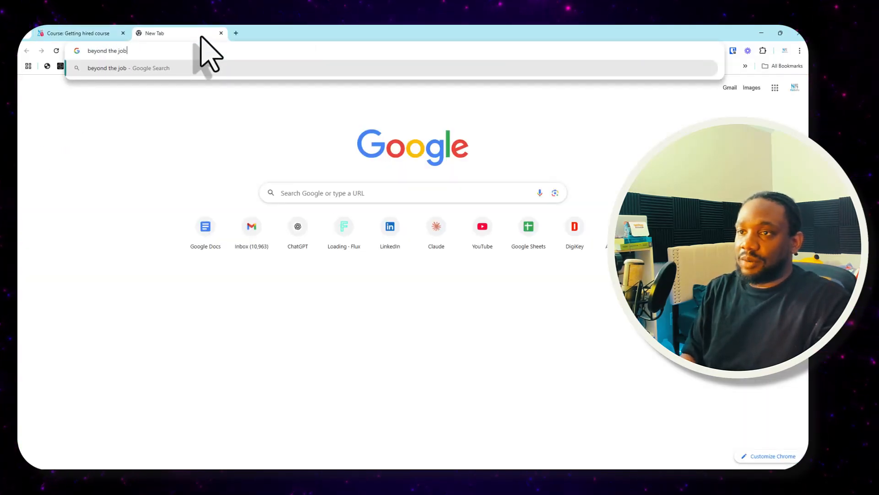
type(" offer")
key("Return")
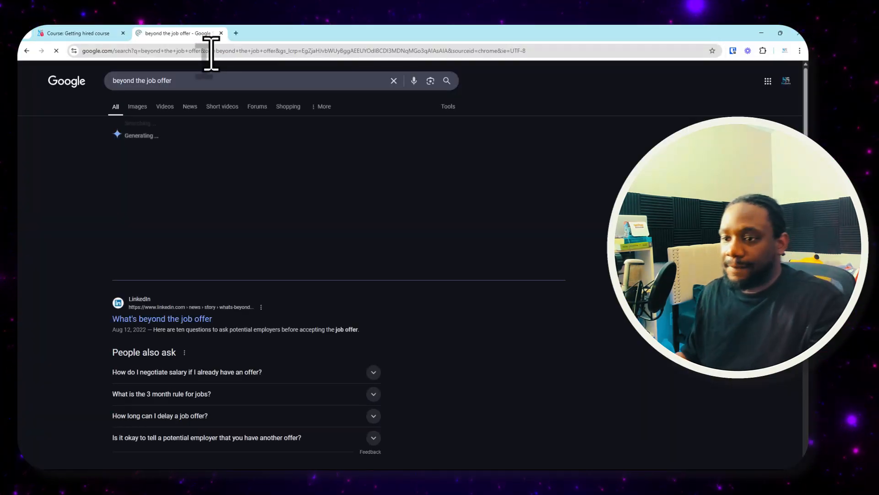
left_click(174, 319)
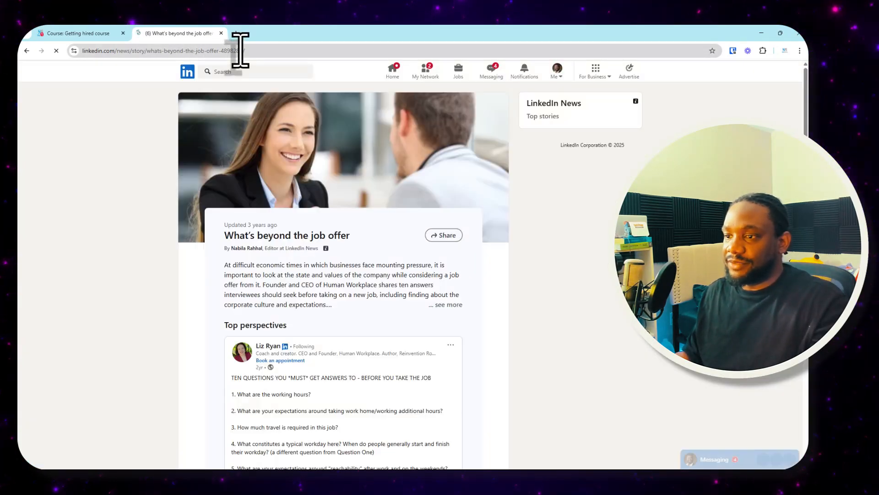
- Expand the article's introduction and view the profile of the top perspective's author in a separate tab
scroll(327, 289, "down", 3)
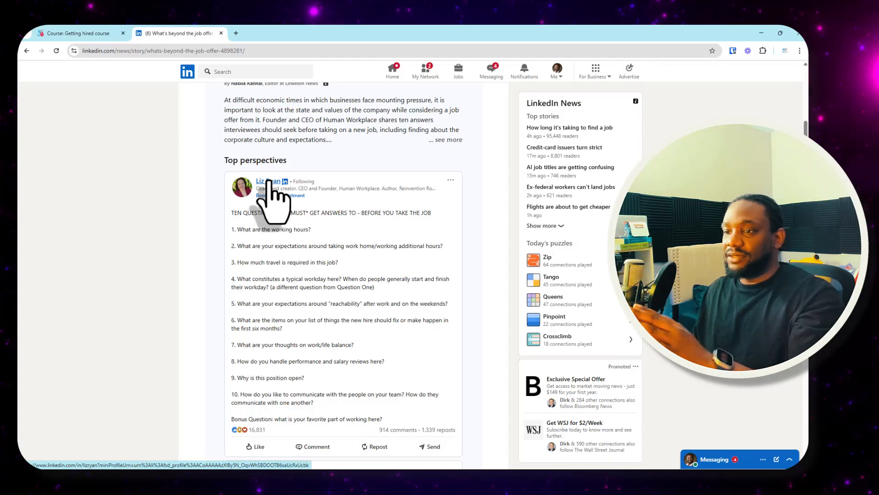
scroll(271, 181, "up", 3)
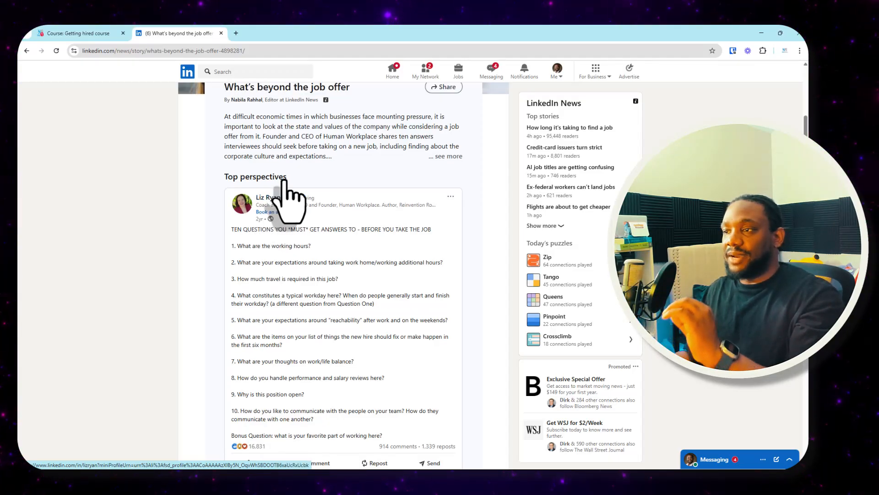
left_click(448, 307)
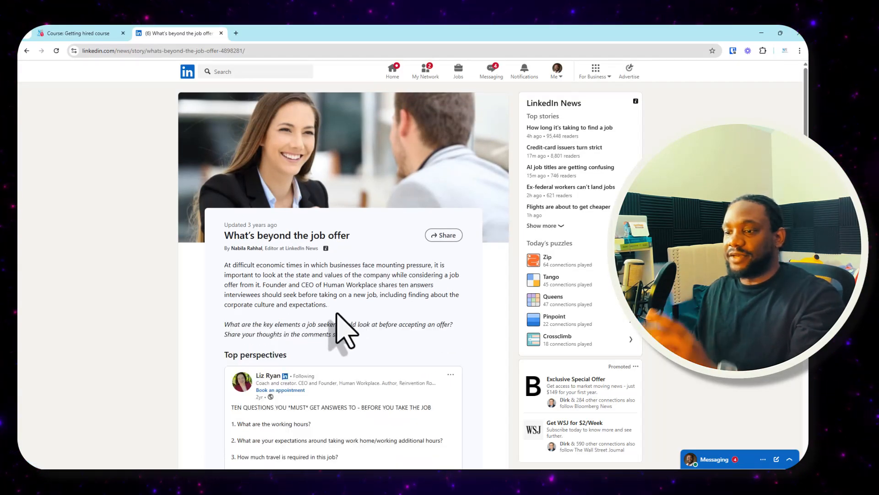
middle_click(268, 376)
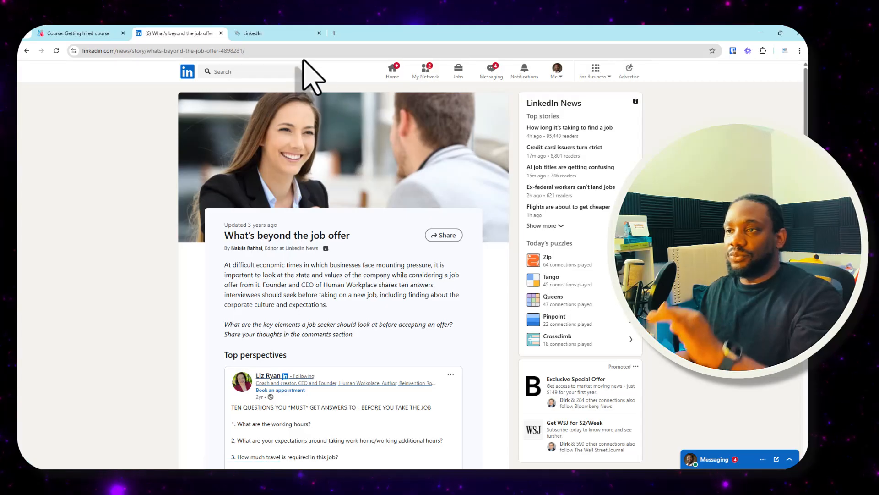
left_click(283, 33)
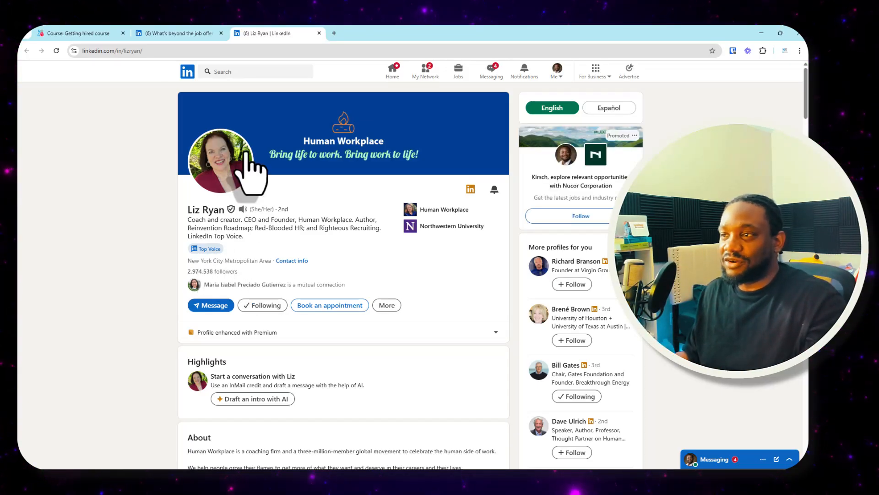
- Return to the LinkedIn article and read through its introduction and the list of ten questions for job seekers
left_click(206, 34)
scroll(353, 295, "down", 3)
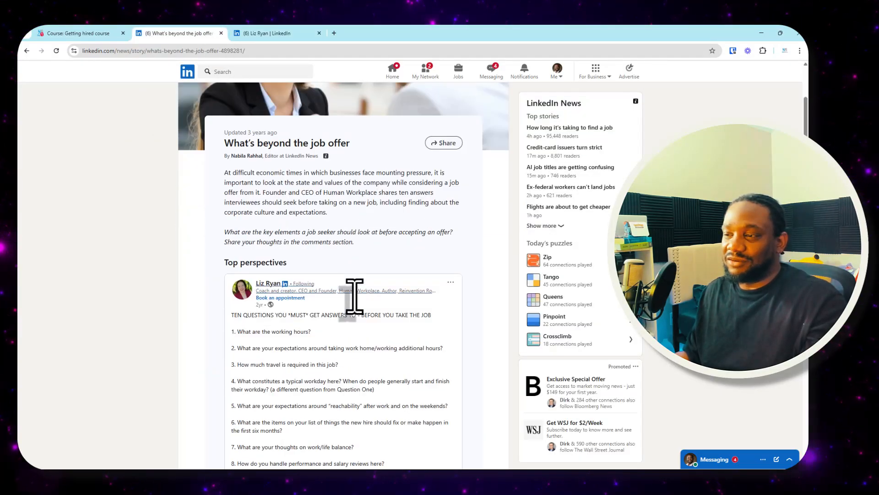
scroll(353, 294, "up", 2)
scroll(383, 275, "down", 4)
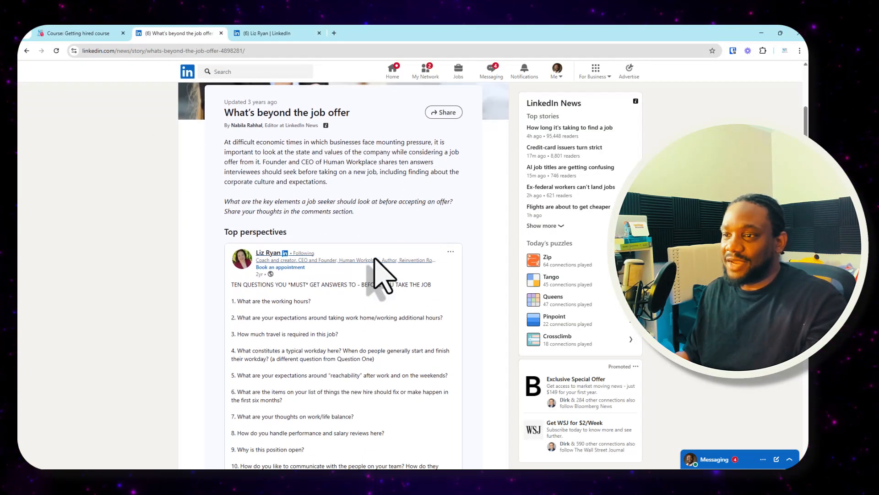
scroll(393, 269, "up", 1)
scroll(384, 256, "up", 2)
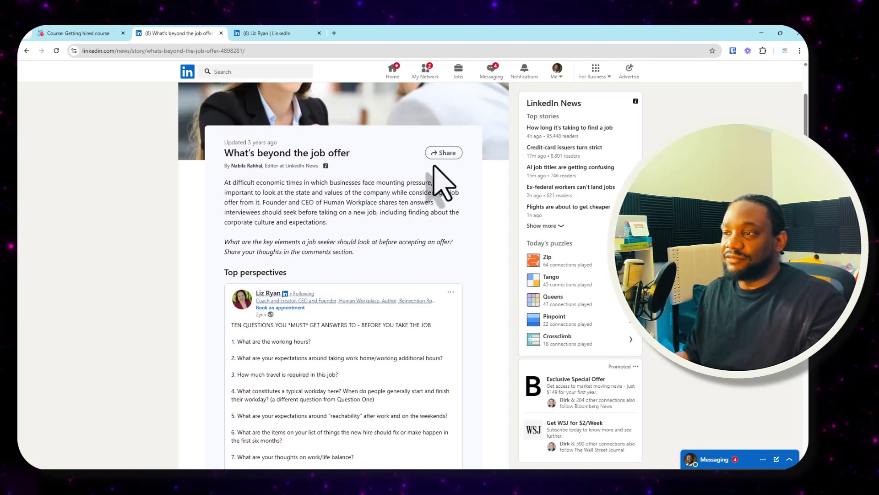
- Copy the LinkedIn article's share link and paste it into the course's AI Assistant as the source URL for the learning activities
left_click(443, 153)
left_click(361, 223)
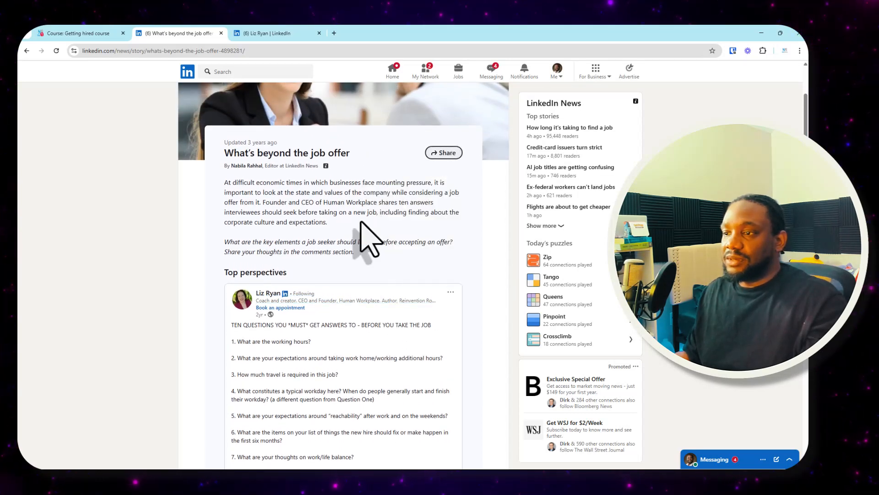
left_click(443, 154)
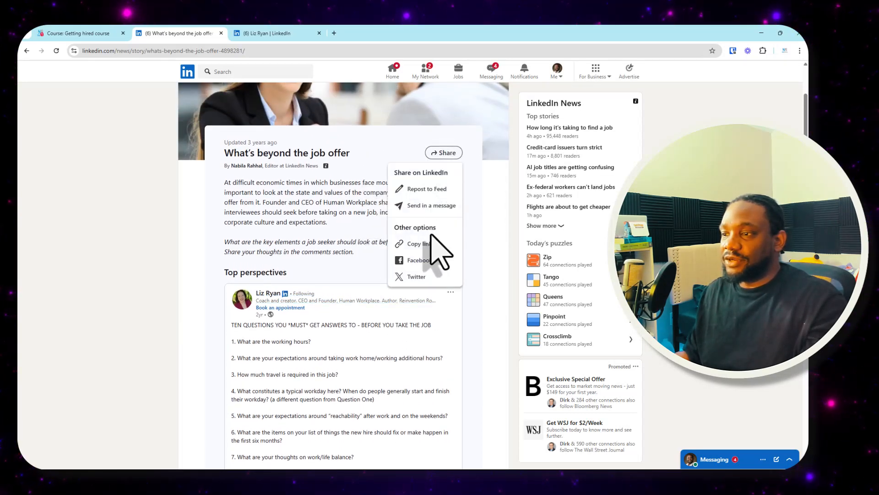
left_click(422, 247)
left_click(92, 33)
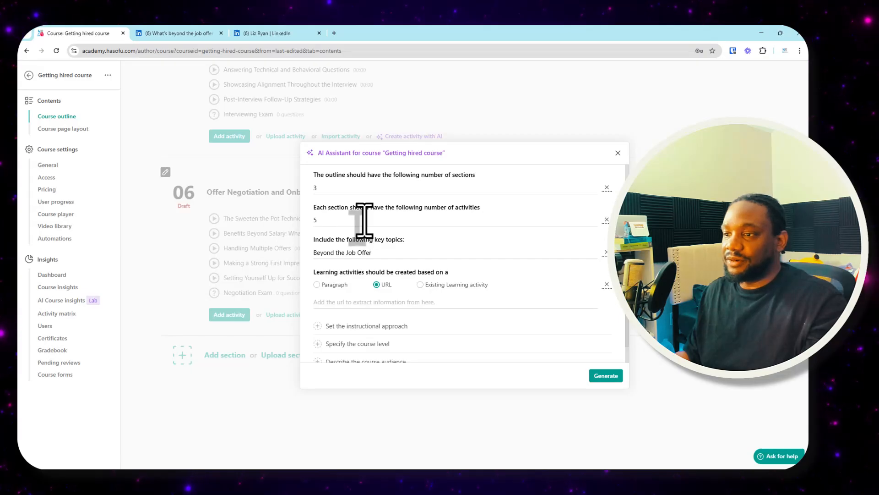
key("ctrl+v")
- Add an instructional approach to the outline and keep it on Kolb's Experiential Learning Theory
scroll(486, 311, "down", 2)
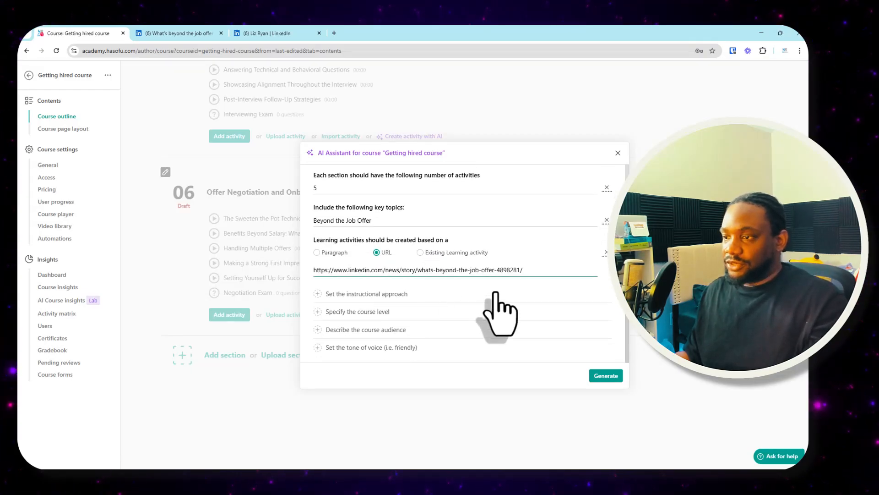
left_click(396, 295)
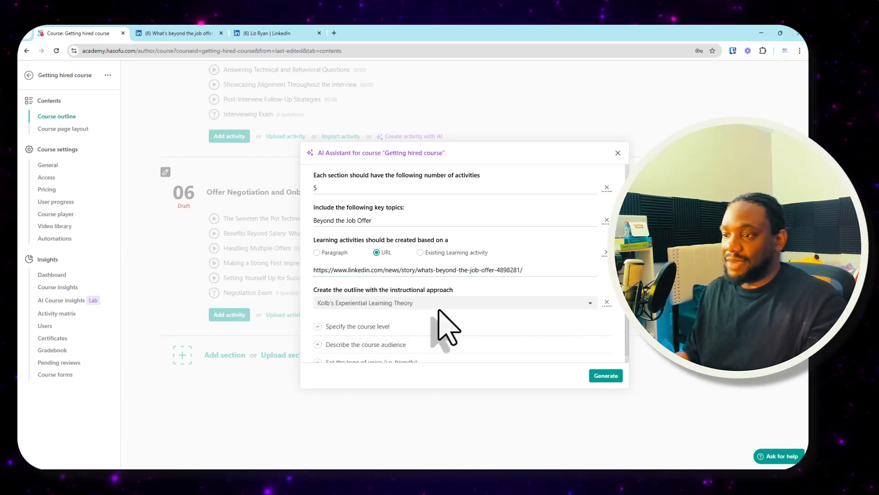
left_click(447, 302)
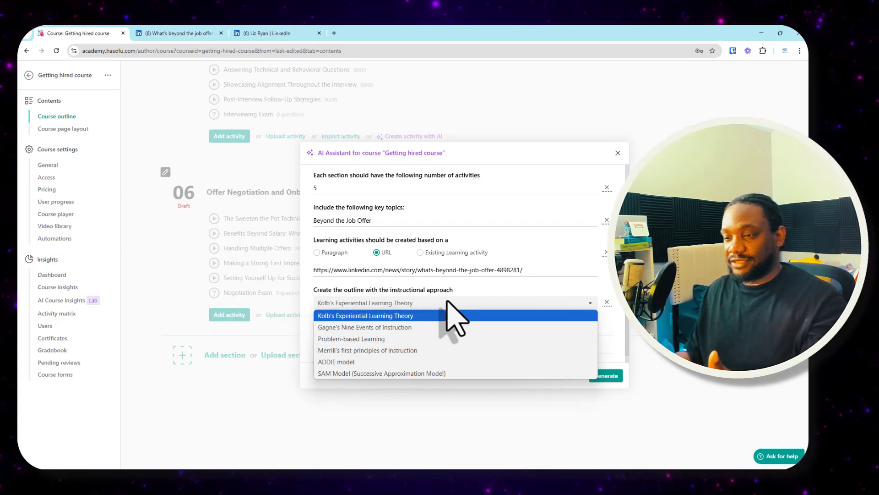
left_click(448, 303)
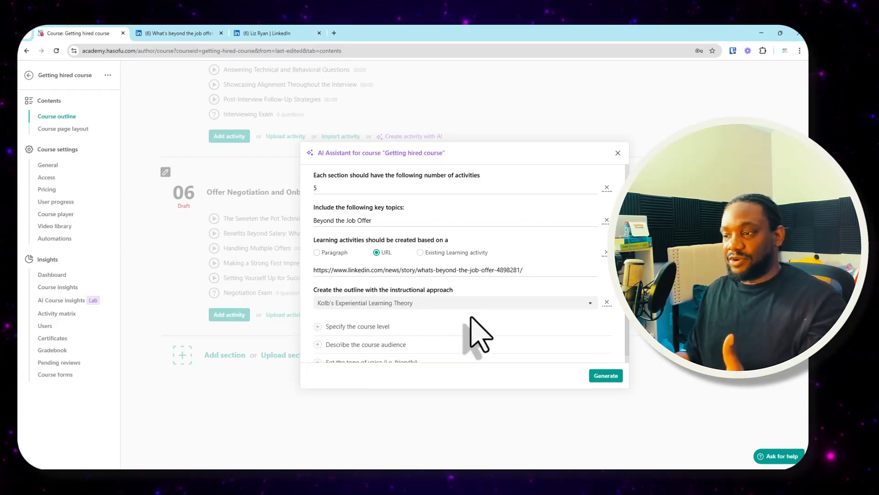
- Specify the course level, trying Foundational first and settling on Advanced
left_click(472, 326)
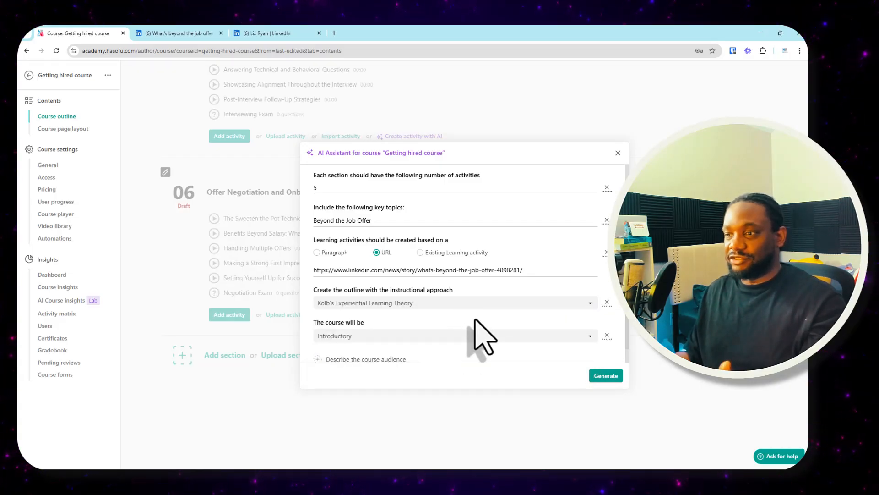
scroll(474, 320, "down", 1)
left_click(477, 307)
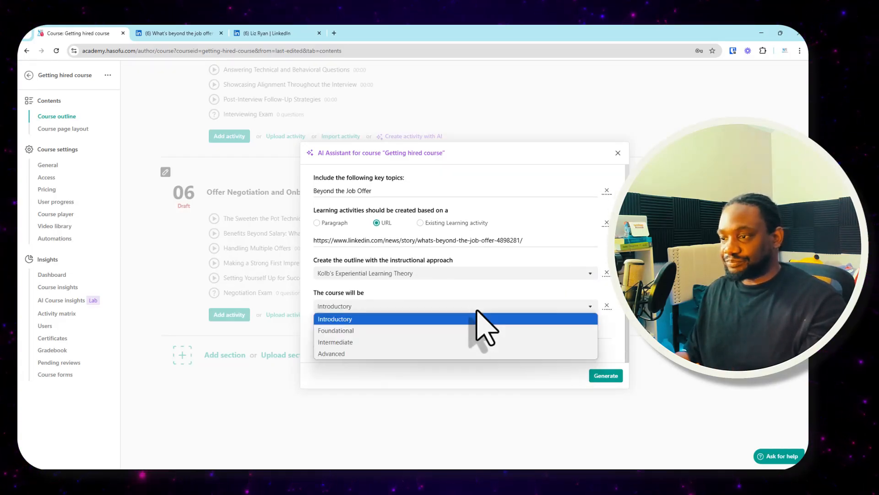
left_click(401, 330)
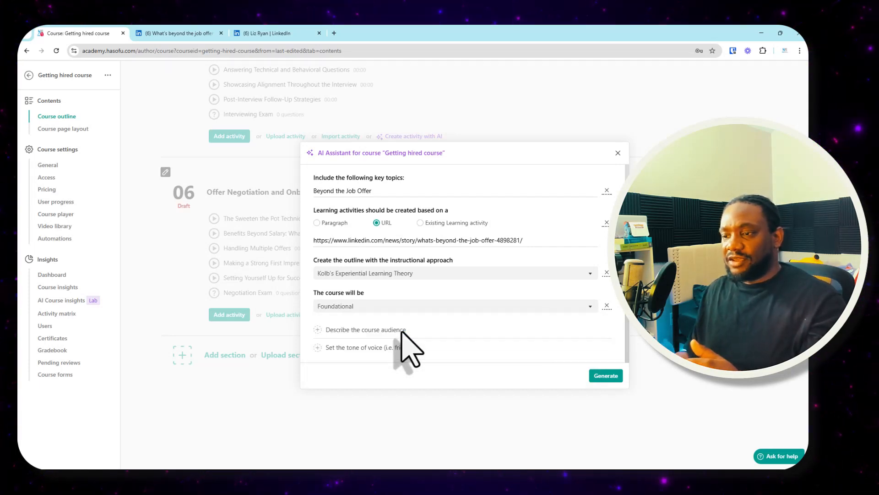
left_click(451, 306)
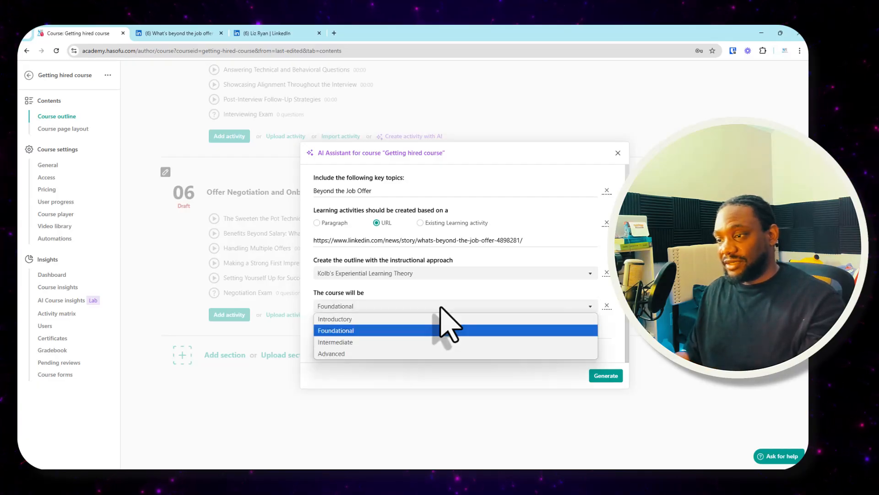
left_click(403, 353)
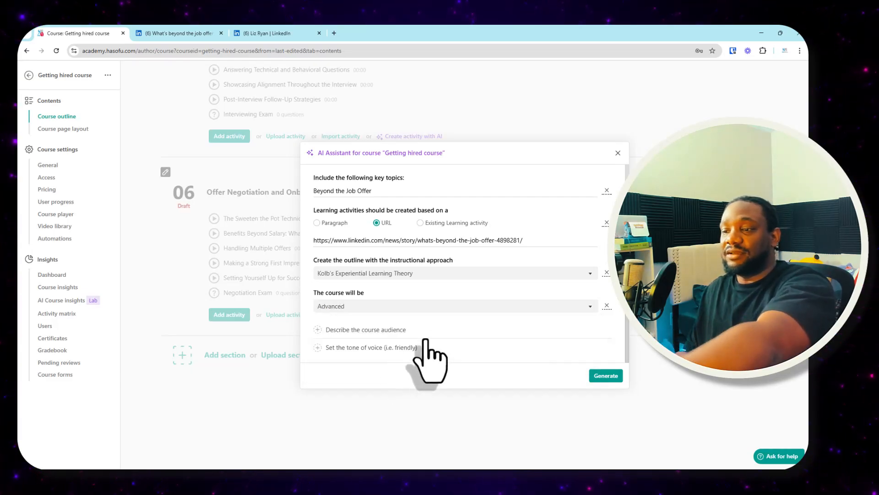
- Describe the course audience as "Job seekers already having 2 years experience"
left_click(386, 329)
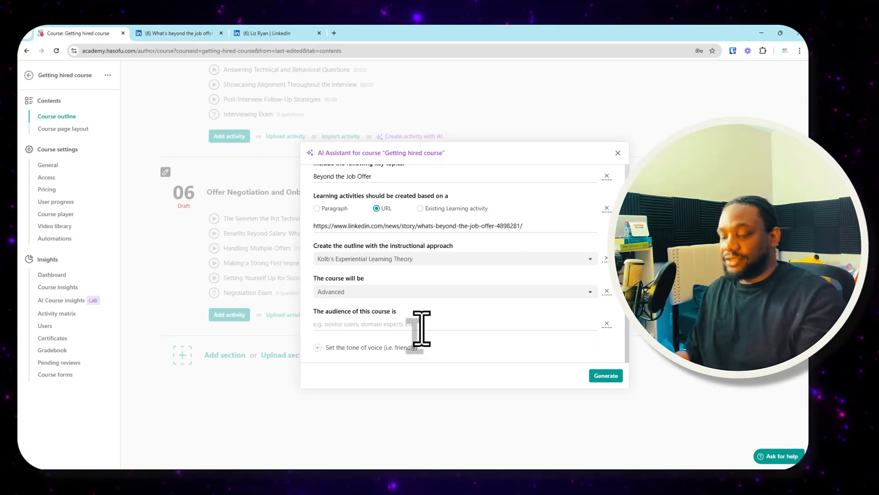
type("Job seekers already having")
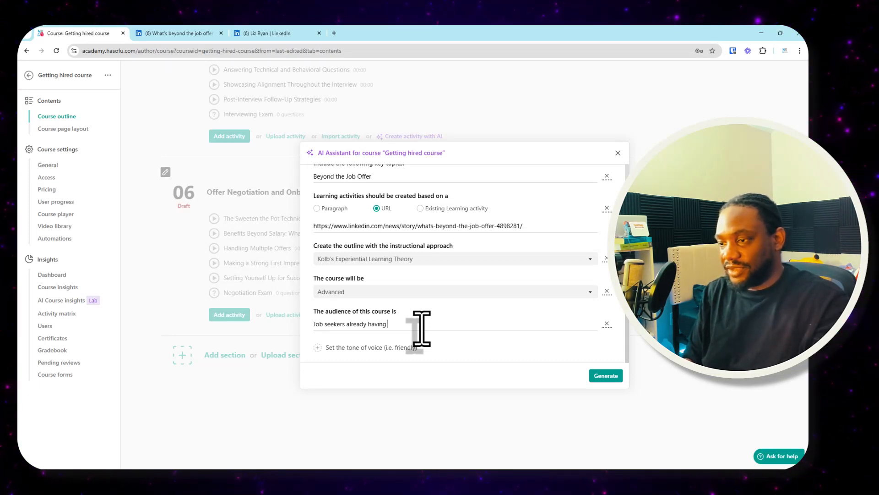
type("erience")
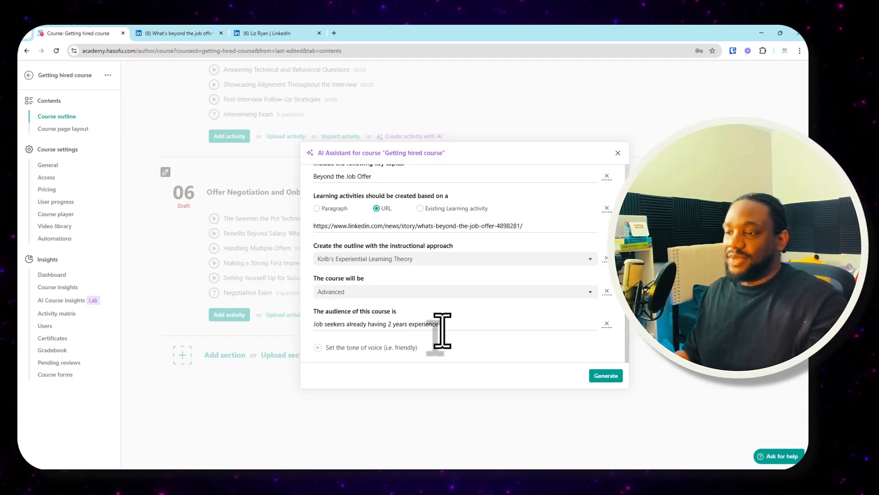
- Add a tone-of-voice setting and extend the audience with "- may or may not have a job, or have a job but hasn't done real job search before"
left_click(389, 348)
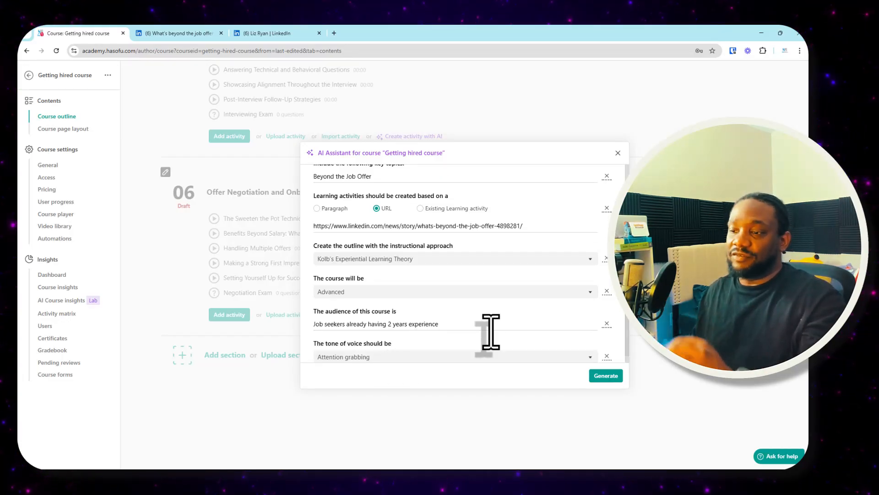
scroll(486, 332, "down", 1)
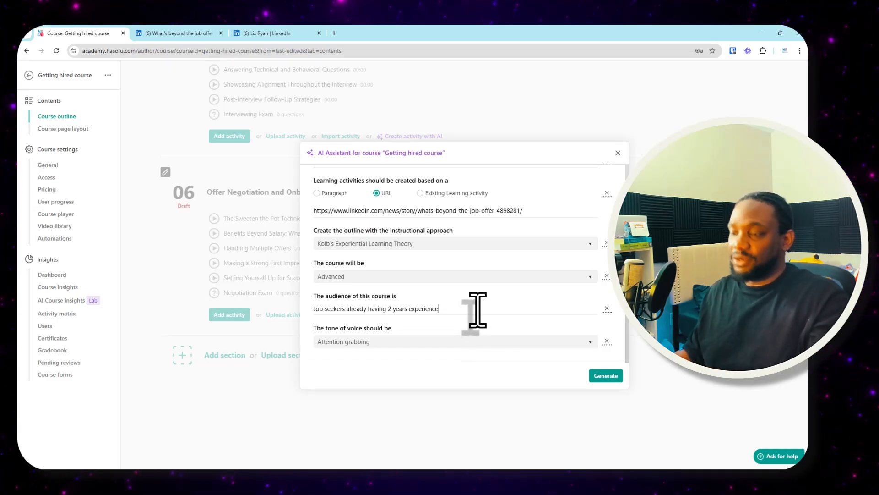
left_click(478, 310)
type("-")
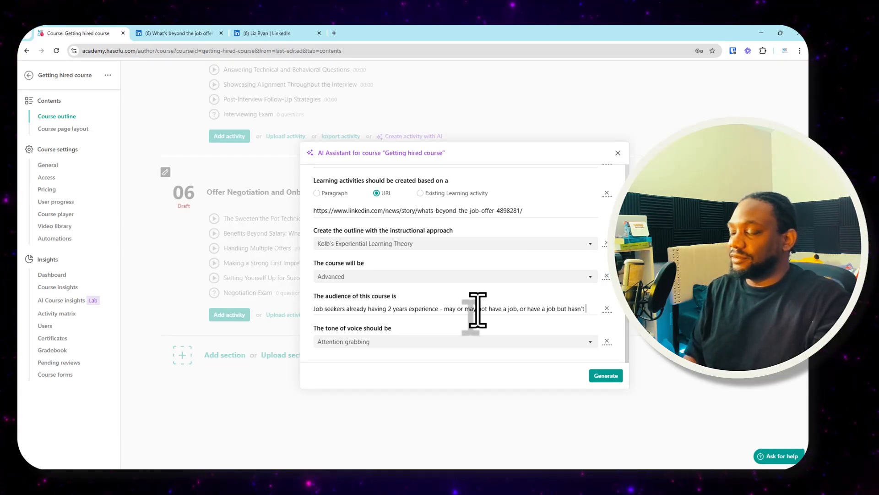
type("done")
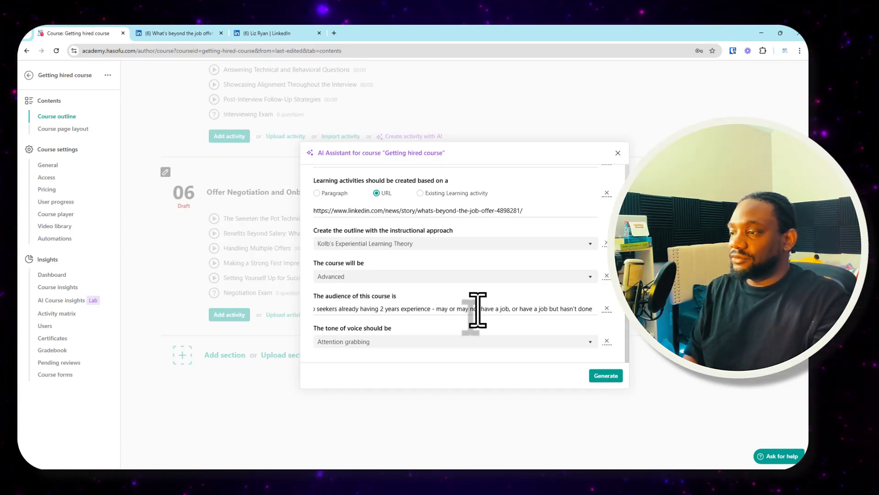
type(" real job search")
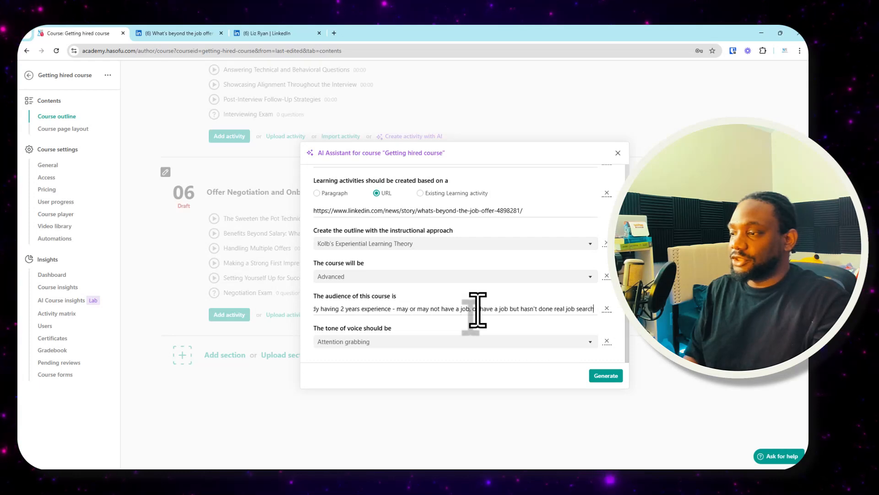
type(" before")
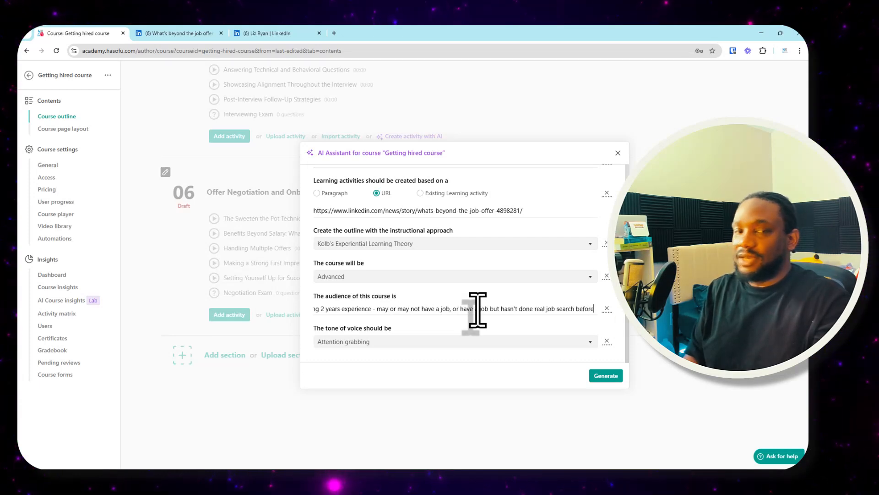
type(" - lik")
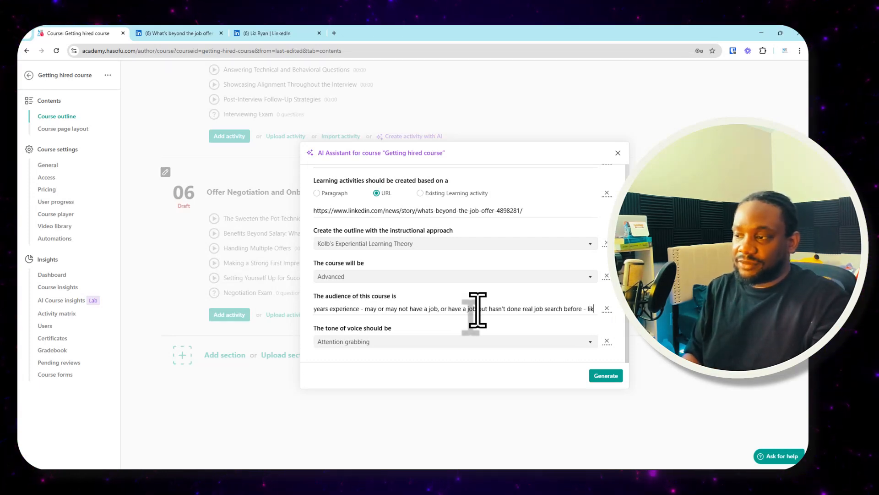
type("e they got a connec")
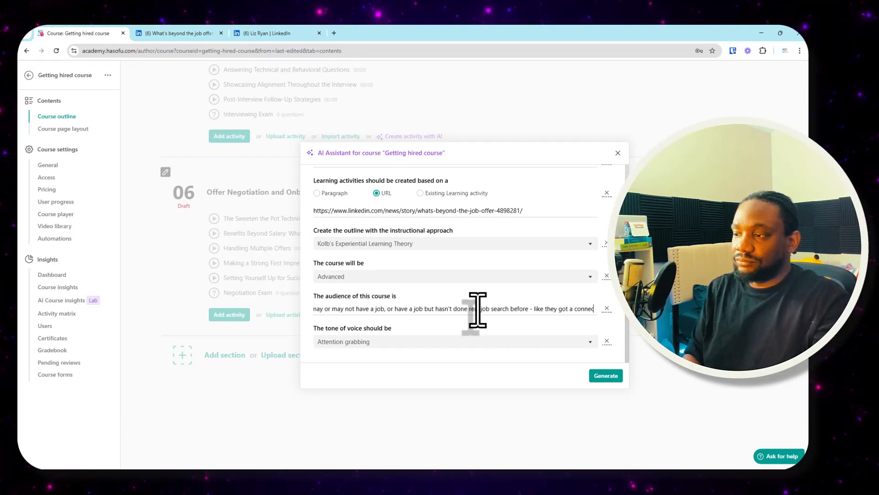
type("tion for their first")
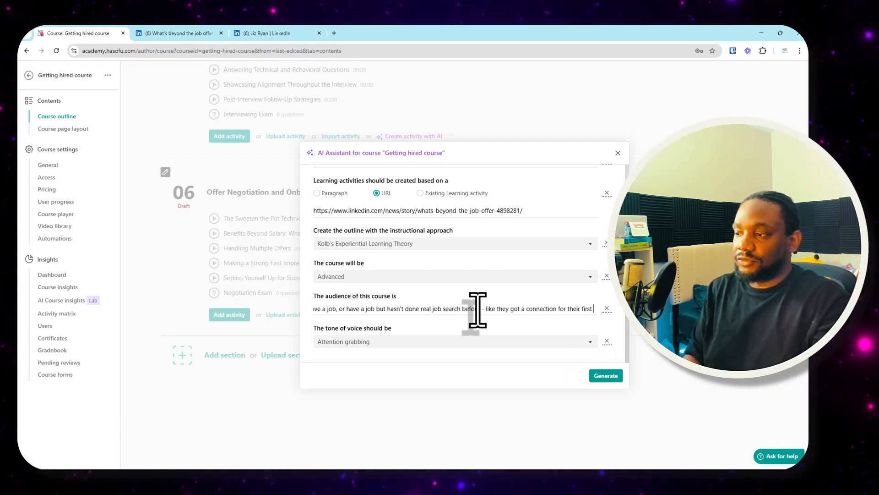
type(" job, or have a job but hasn't do")
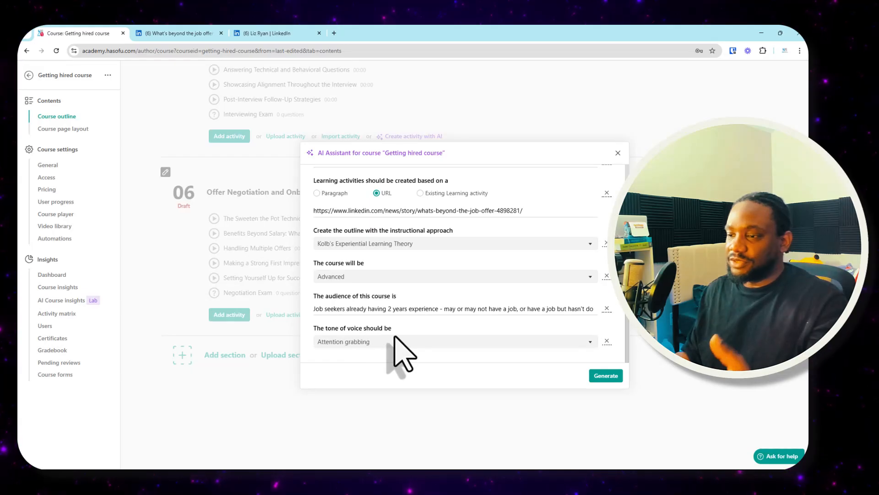
- Finish the audience description with "- like they got a connection for their first job" and set the tone of voice to Professional
left_click(427, 343)
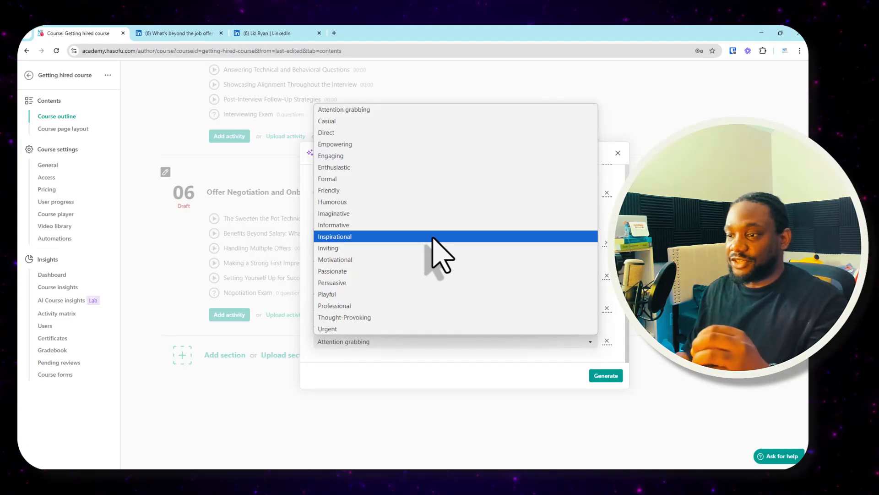
left_click(398, 306)
- Set the sections' subject to "How to handle onboarding after you got a job offer and accepted it" and generate the sections
scroll(504, 252, "up", 2)
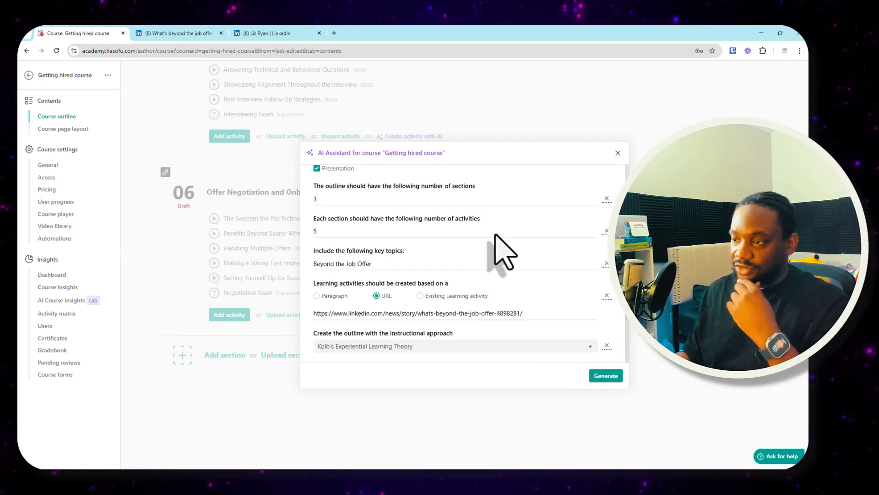
scroll(504, 252, "up", 4)
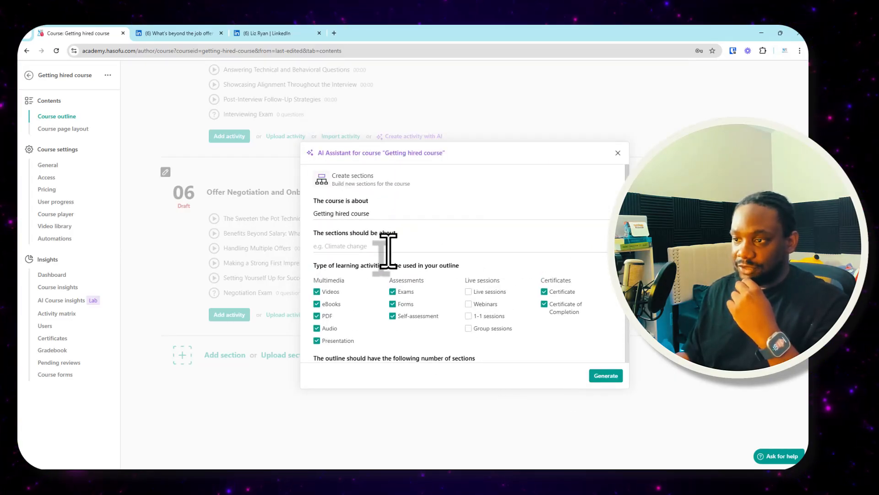
scroll(433, 247, "down", 6)
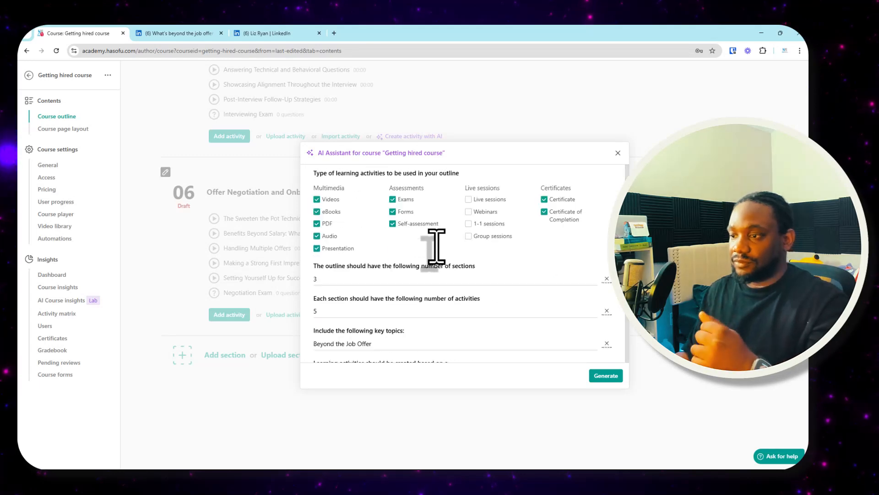
scroll(436, 245, "up", 6)
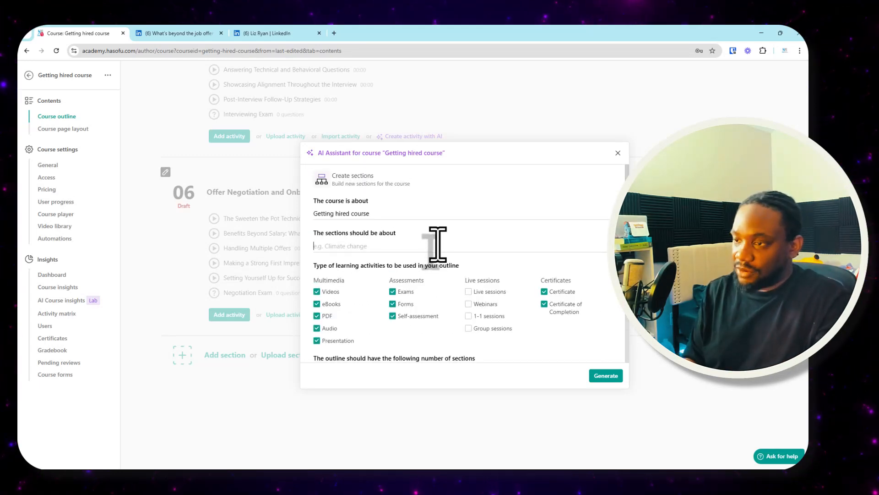
left_click(437, 243)
type("How to g")
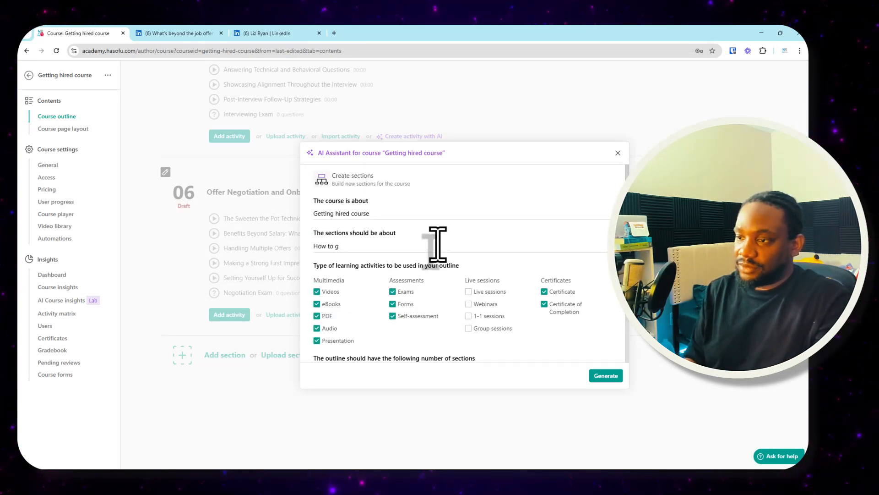
key("BackSpace")
type("hand")
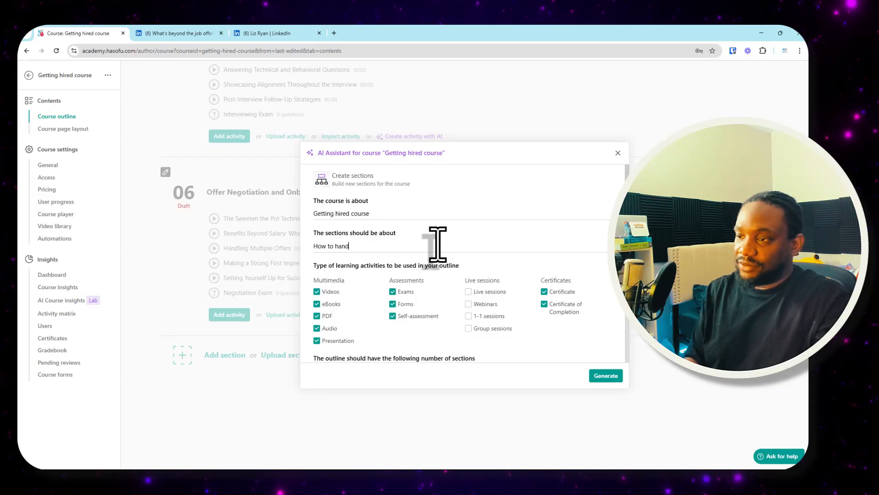
type("le onboarding after you got a job af")
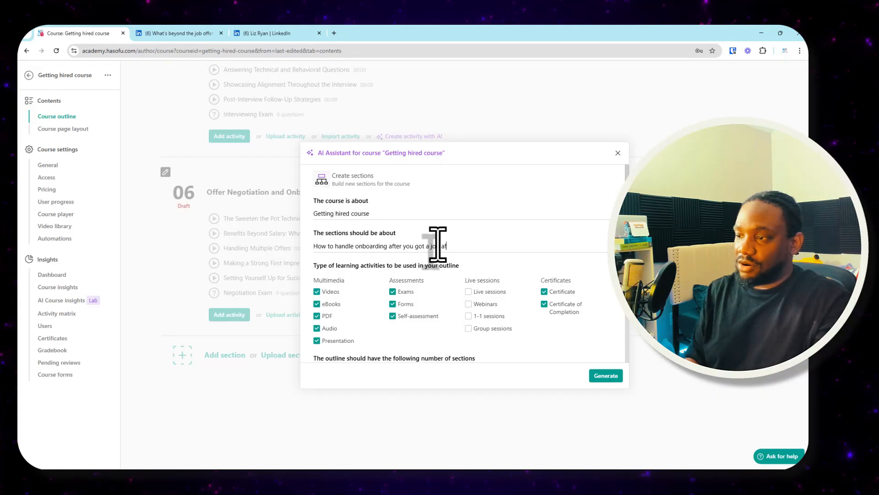
type("er and accepted it")
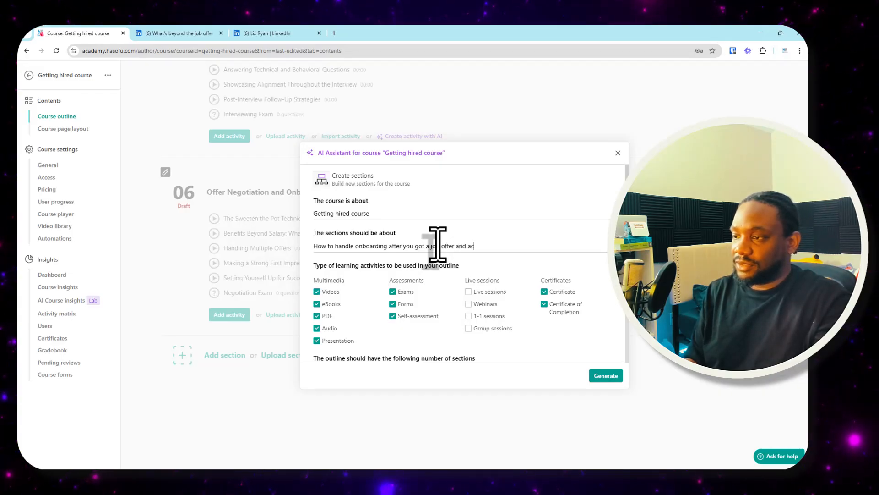
left_click(605, 377)
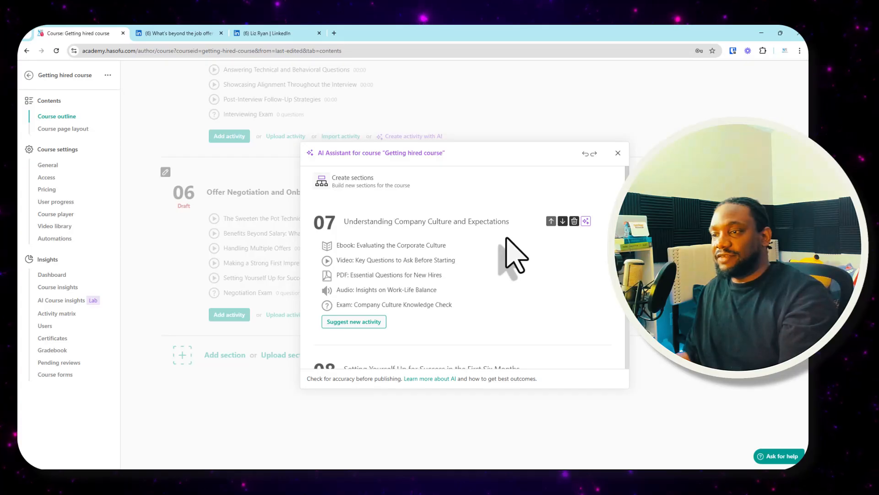
- Review the generated sections 07 to 09 and the activities proposed in each of them
scroll(481, 289, "down", 3)
scroll(471, 265, "up", 3)
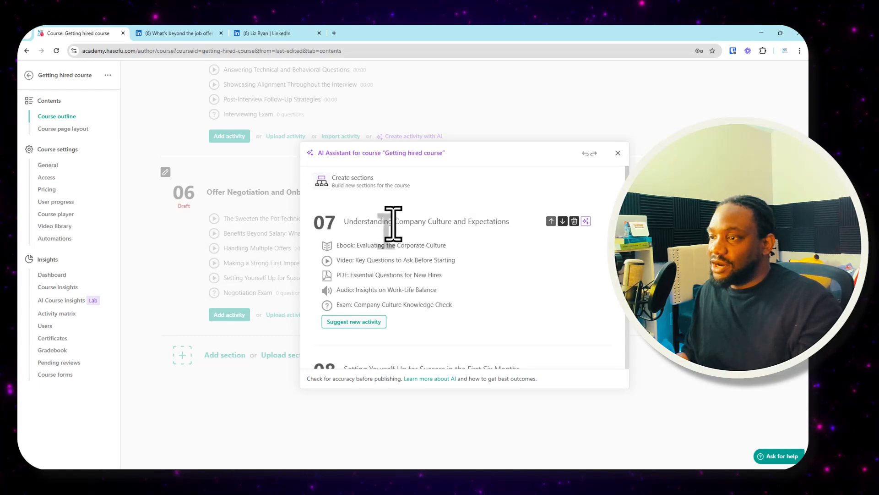
scroll(485, 250, "down", 1)
scroll(480, 236, "down", 4)
scroll(471, 245, "up", 3)
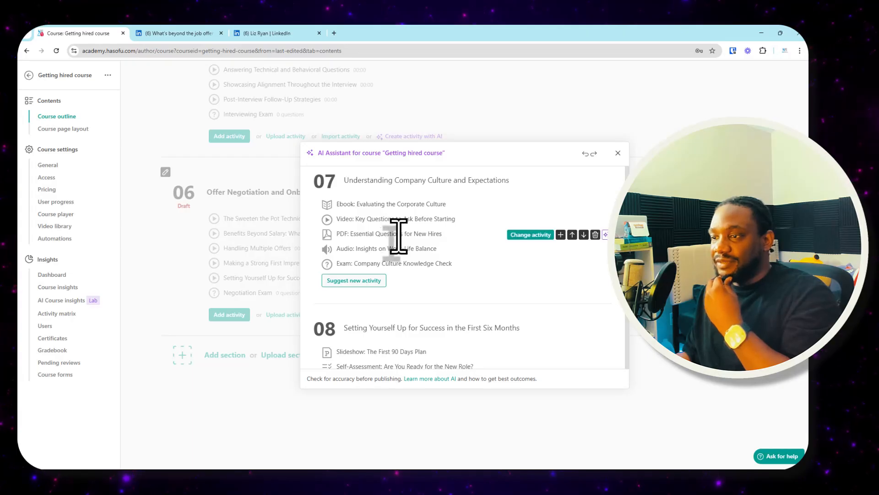
scroll(432, 236, "down", 2)
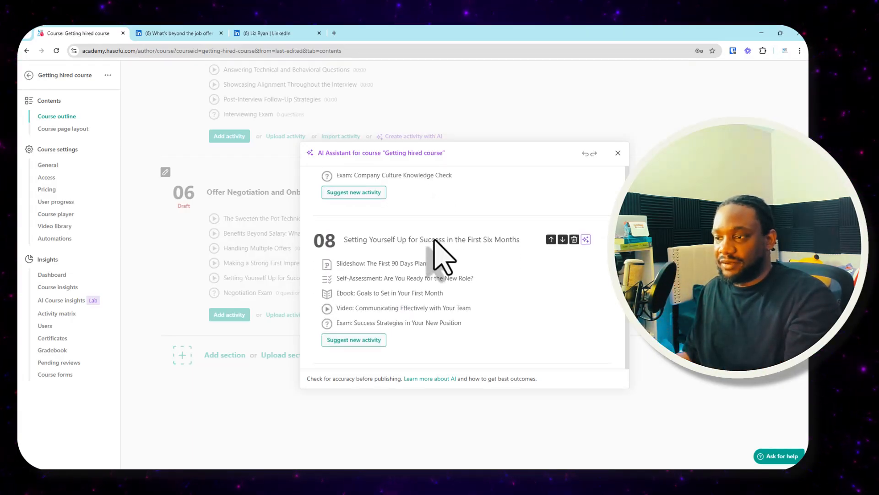
scroll(403, 229, "down", 2)
scroll(375, 224, "up", 1)
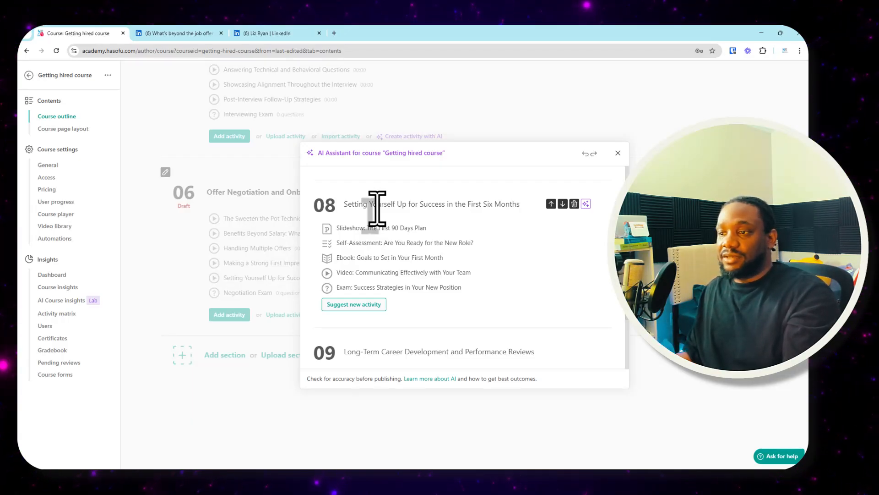
mouse_move(391, 229)
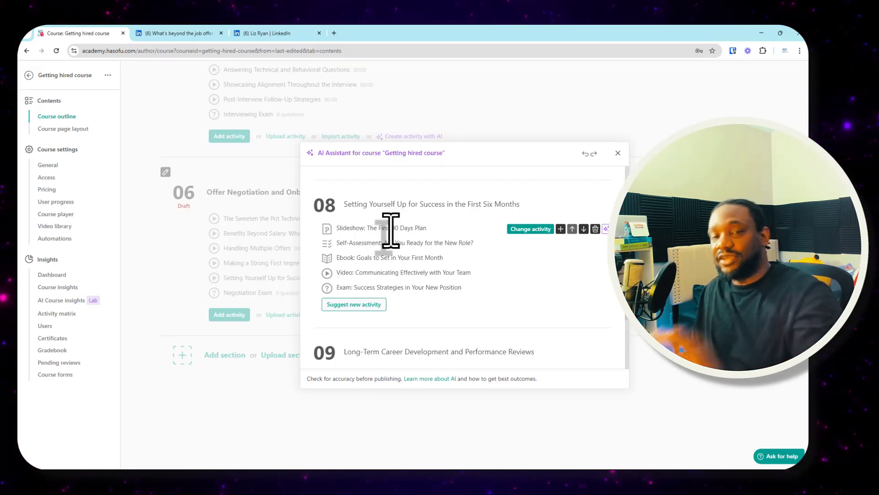
scroll(407, 236, "down", 3)
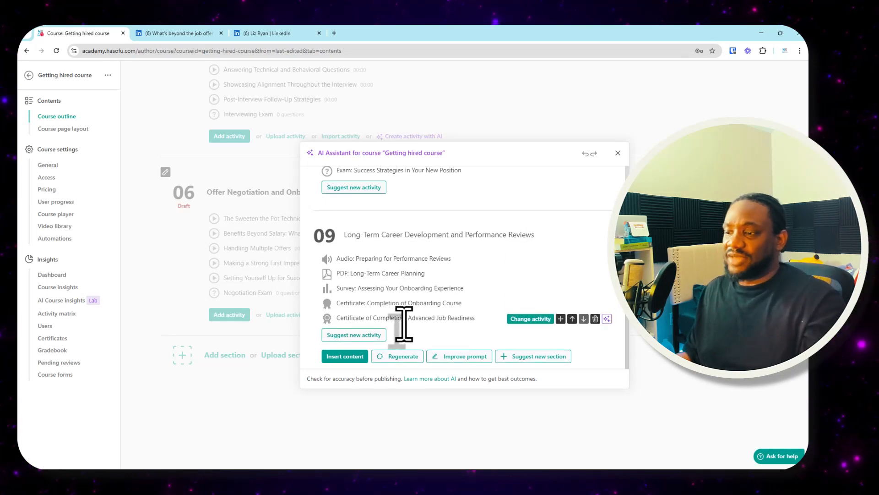
- Insert the generated sections into the course and look through the whole course outline
left_click(351, 361)
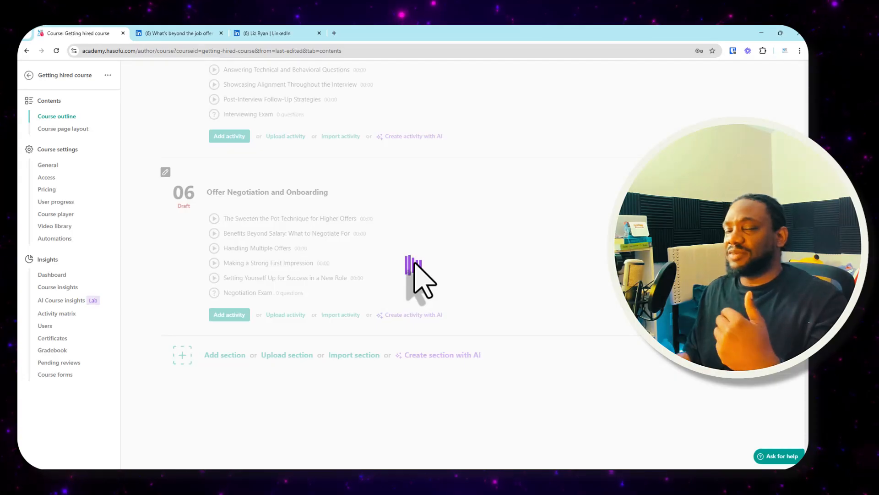
scroll(584, 270, "down", 3)
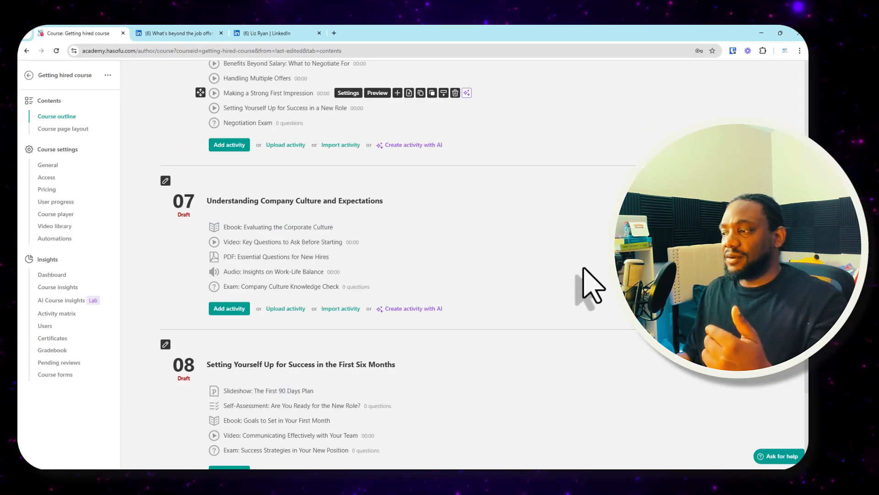
scroll(583, 268, "down", 5)
scroll(584, 268, "up", 12)
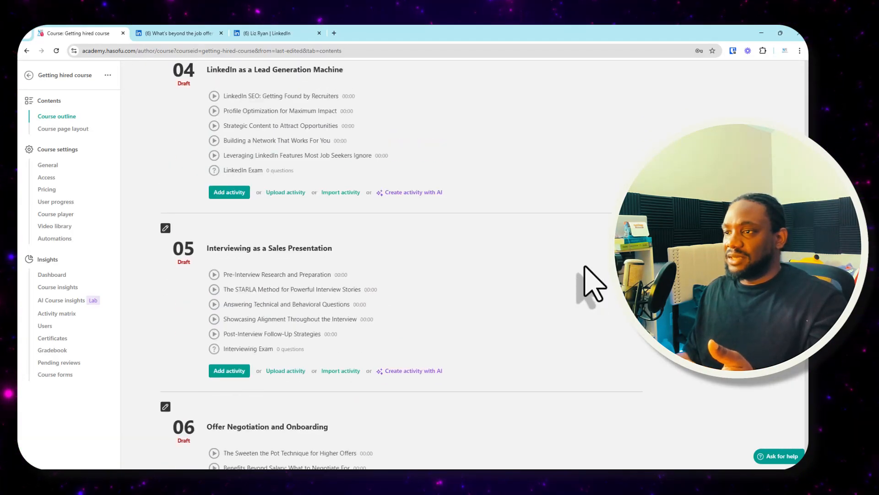
scroll(591, 282, "up", 12)
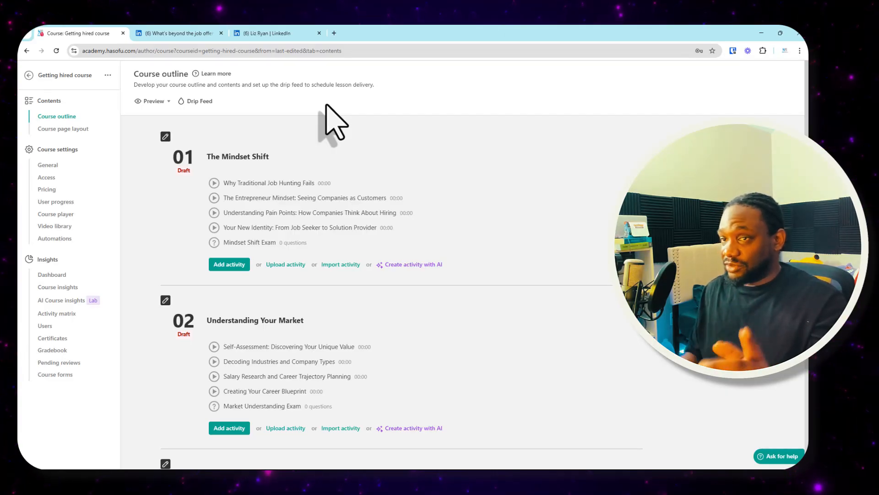
- Switch the "Why Traditional Job Hunting Fails" activity's video source to the course's video library and go to that library
mouse_move(353, 133)
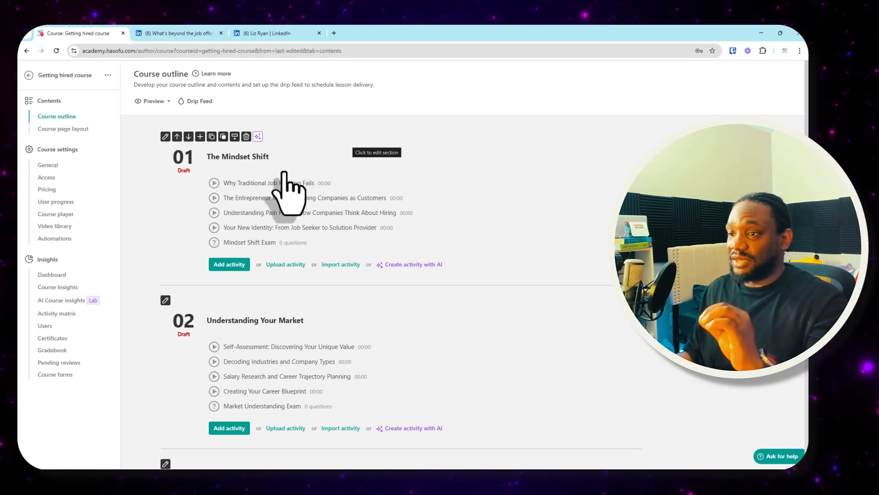
mouse_move(285, 180)
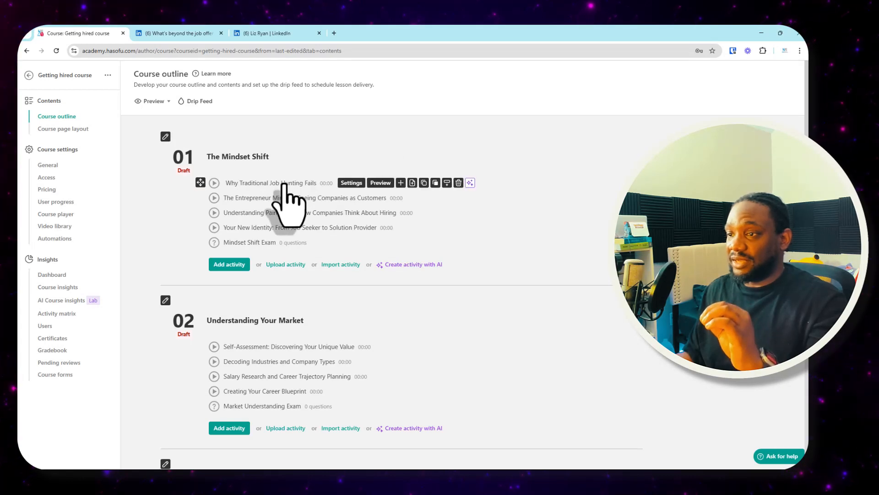
left_click(351, 183)
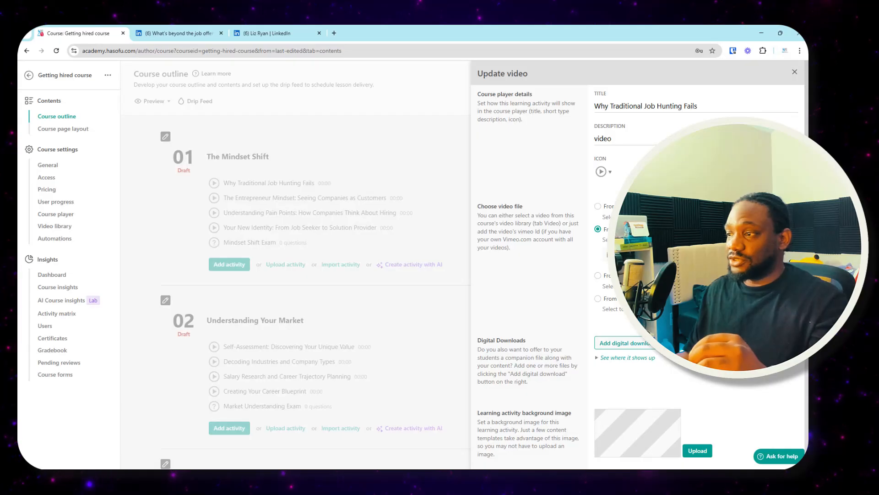
left_click(598, 206)
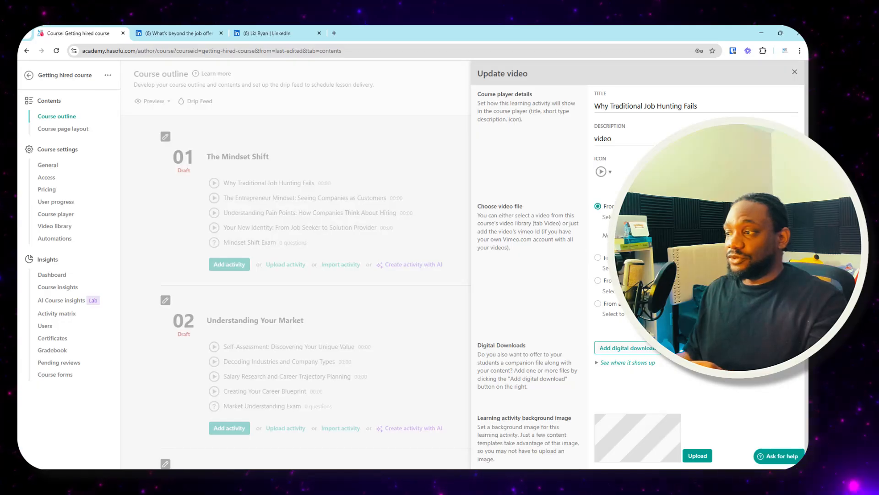
left_click(660, 235)
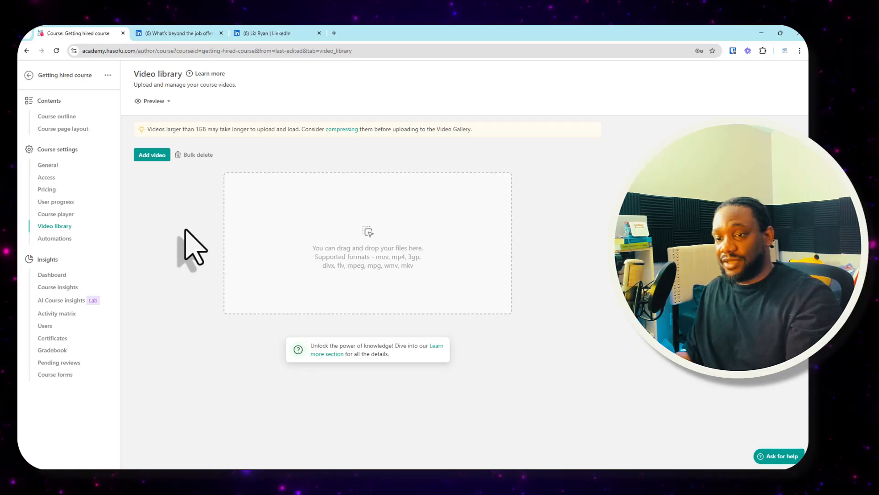
- Open the AI Course insights for the Getting hired course
left_click(76, 301)
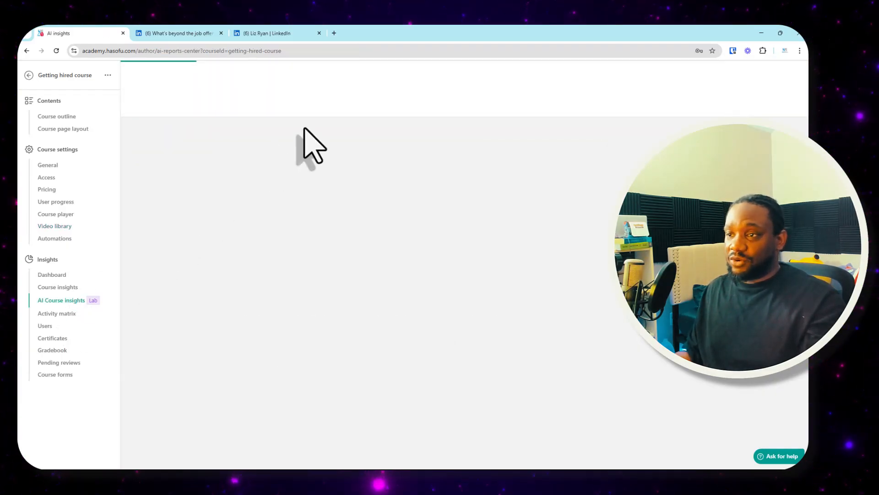